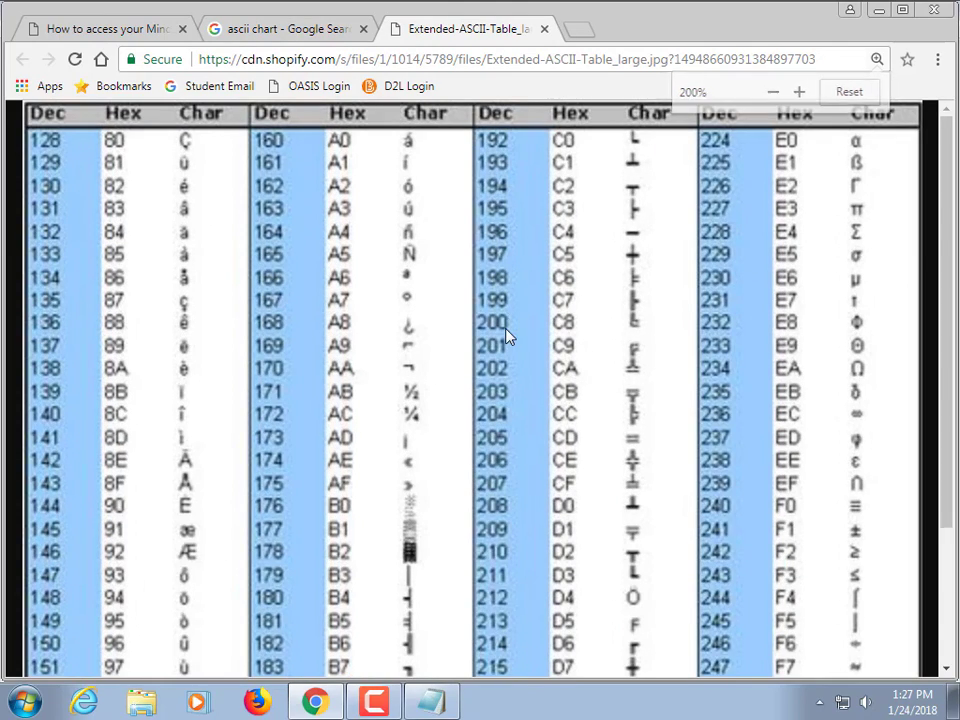
Review the extended ASCII table image and close its browser tab
scroll(508, 336, "down", 2)
scroll(508, 336, "up", 2)
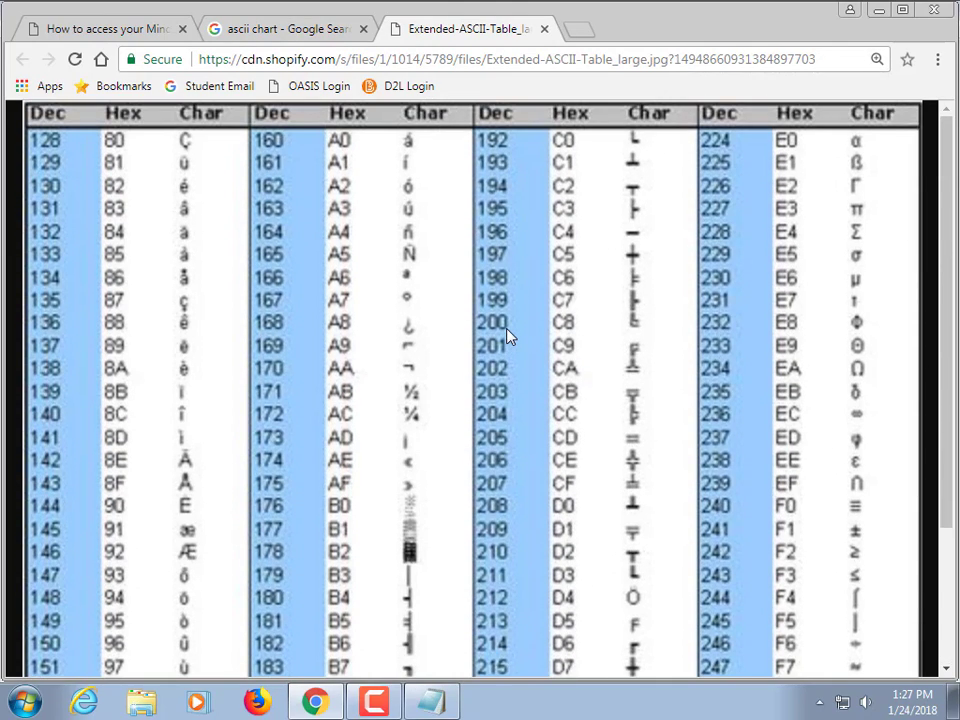
scroll(510, 334, "down", 1)
scroll(510, 334, "up", 1)
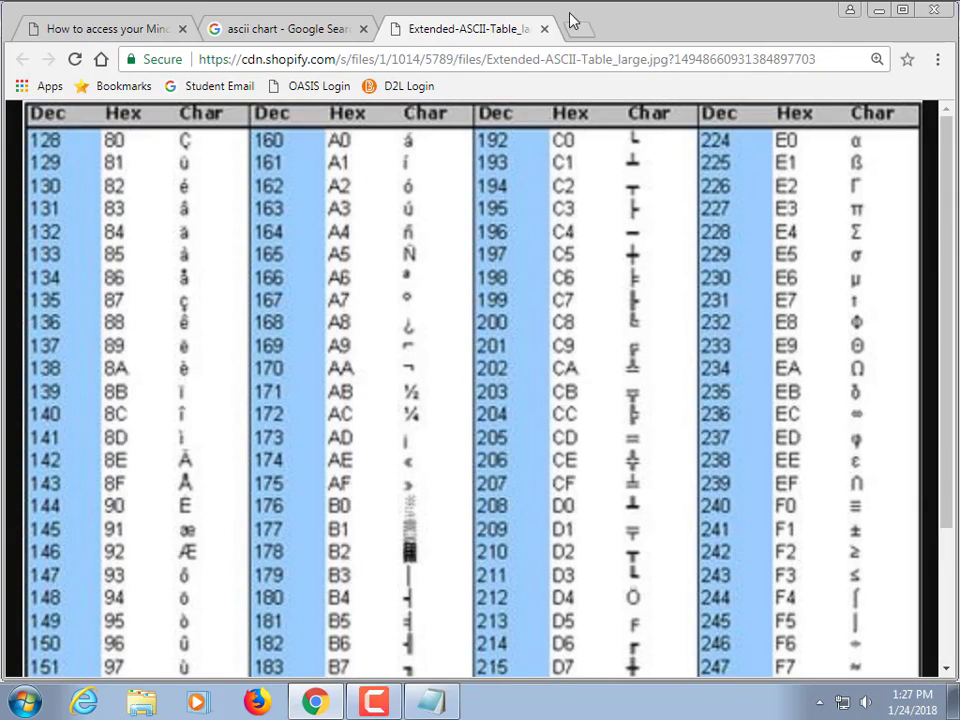
left_click(545, 29)
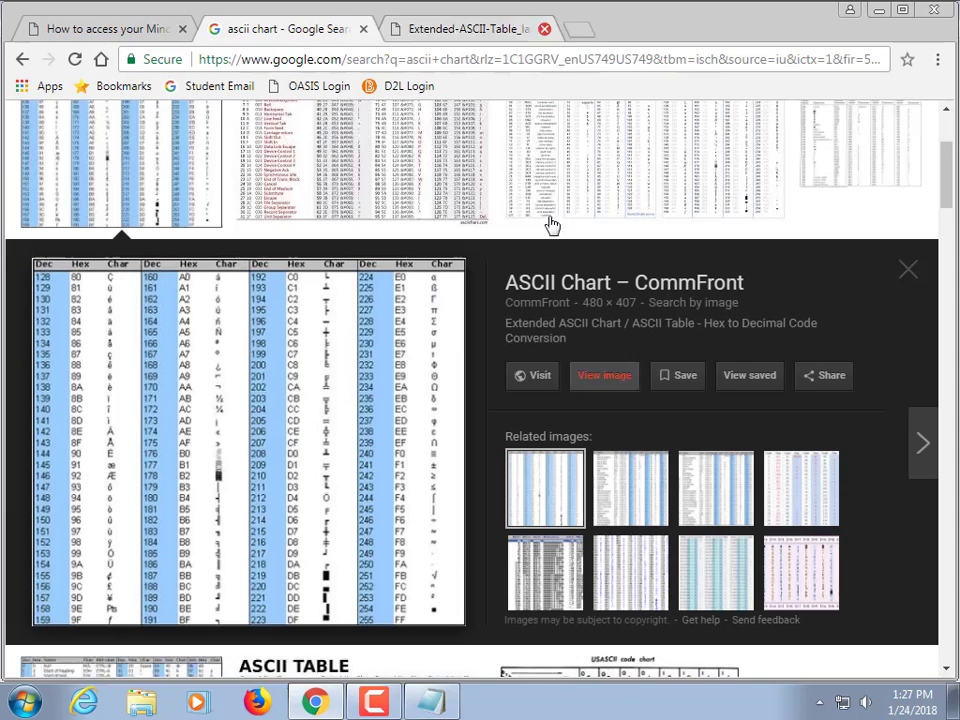
Open the full standard ASCII table from the related image result "4 ASCII - CompSci" and enlarge it for reading
left_click(632, 517)
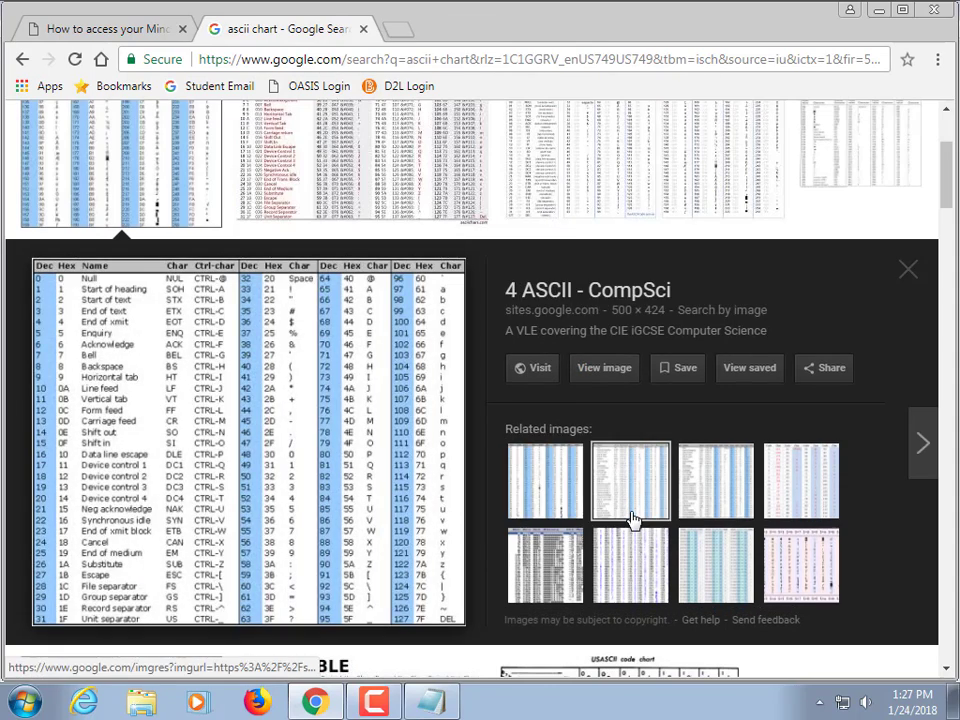
left_click(247, 455)
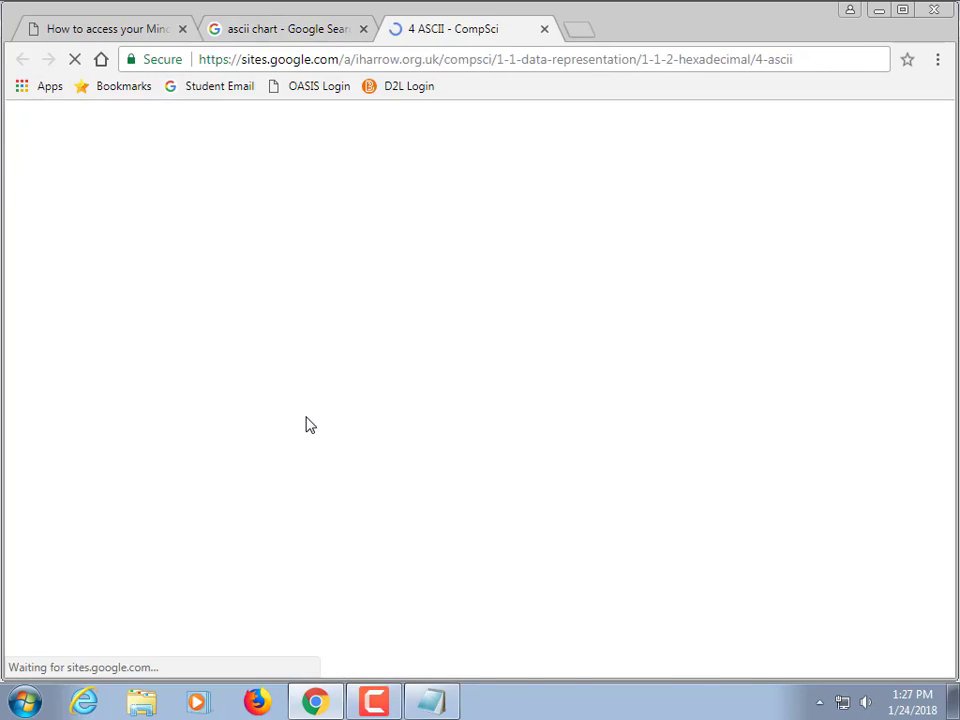
scroll(347, 430, "down", 3)
left_click(553, 430)
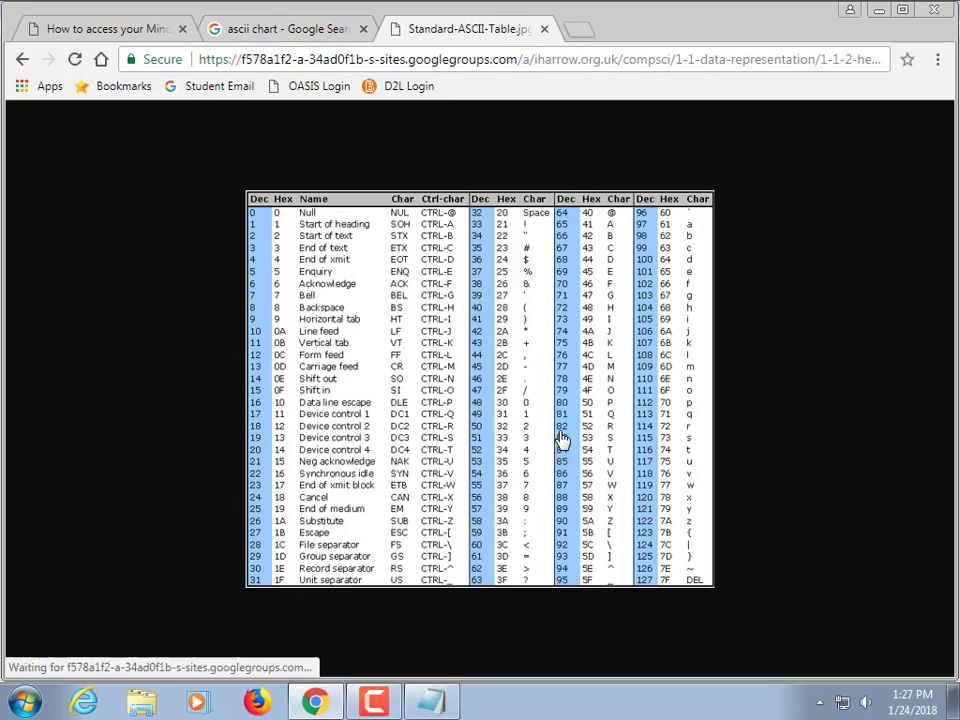
key("ctrl+plus")
key("ctrl+plus")
key("ctrl+plus")
key("ctrl+plus")
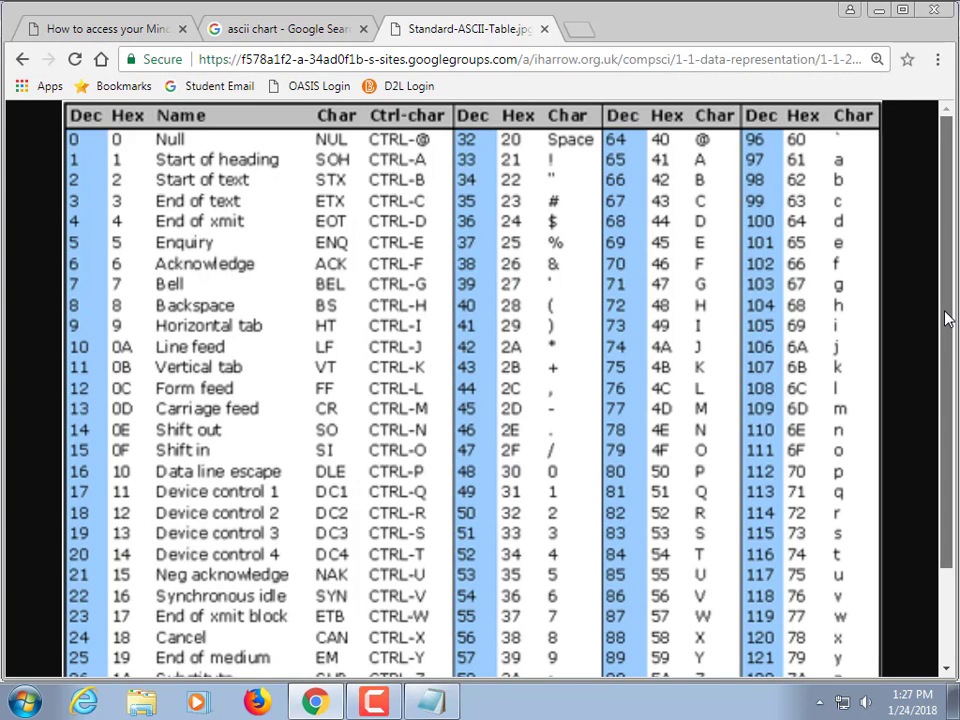
Examine the decimal, hex and character columns over the whole standard ASCII table
scroll(441, 313, "down", 2)
scroll(507, 276, "up", 1)
scroll(549, 156, "up", 1)
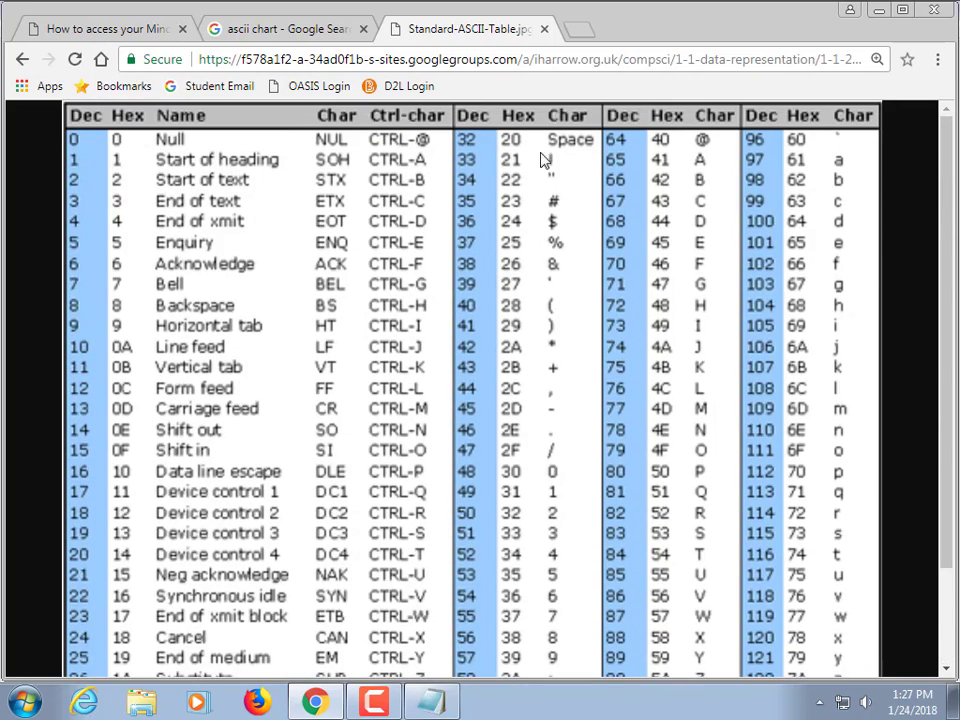
scroll(574, 124, "down", 3)
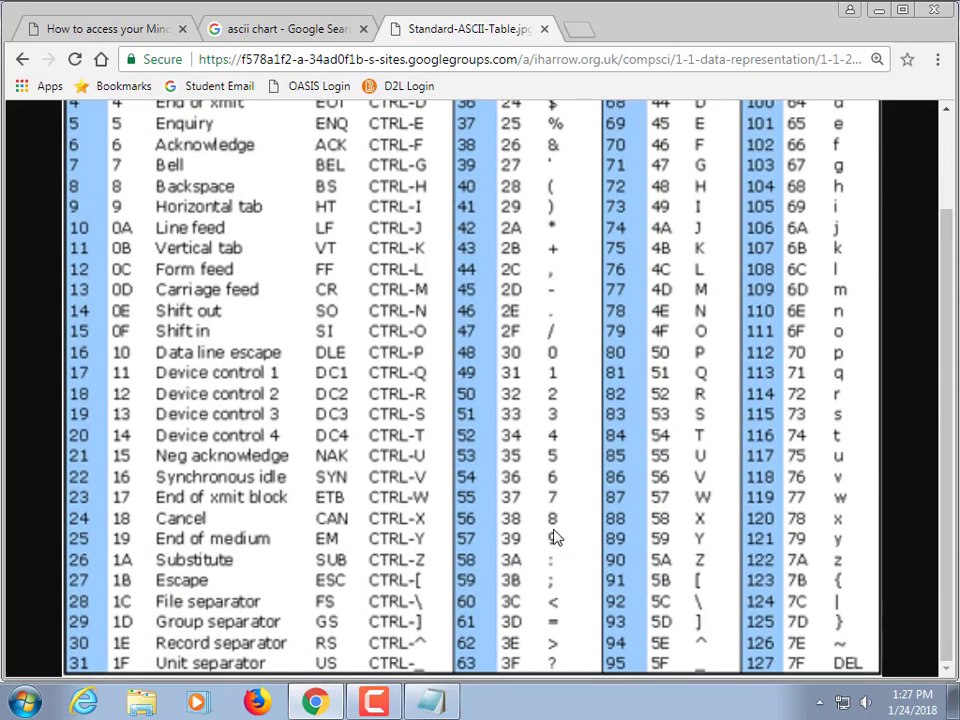
scroll(531, 193, "up", 3)
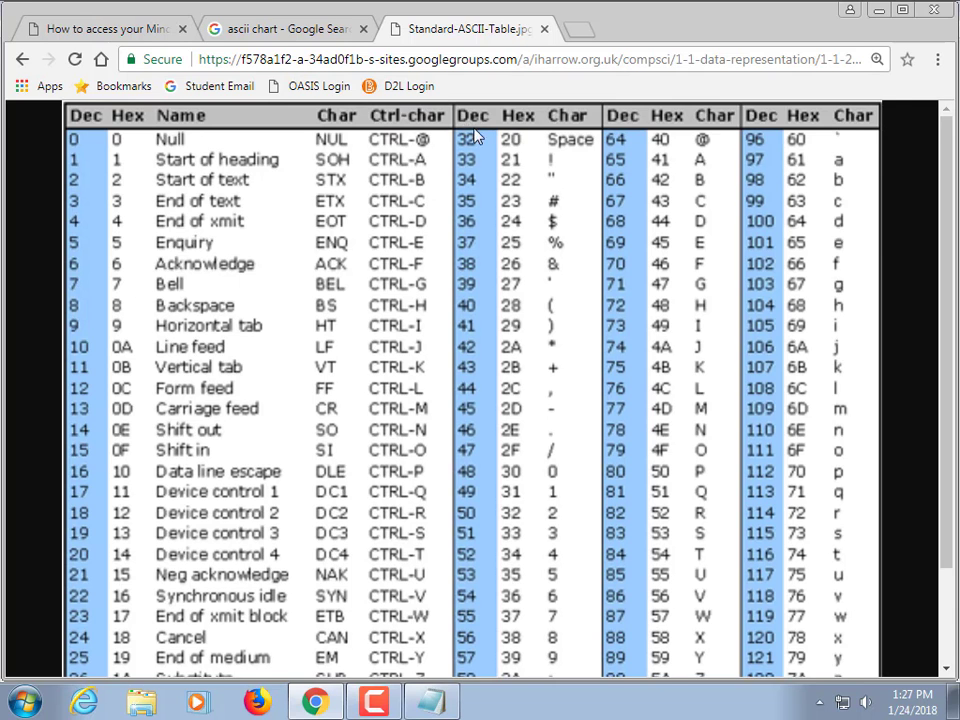
scroll(555, 253, "down", 3)
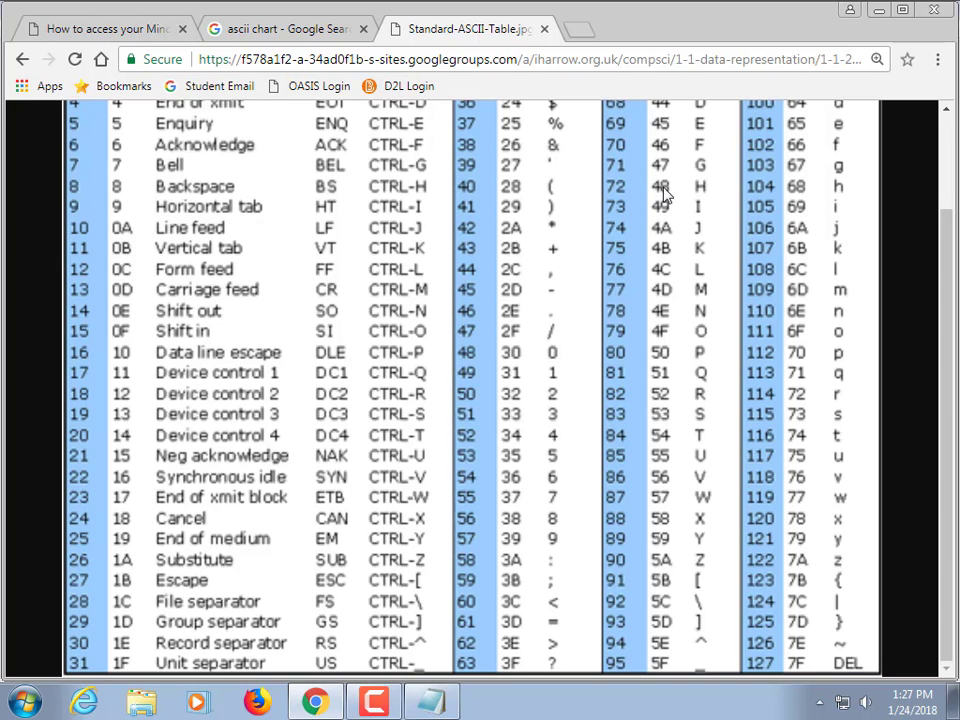
scroll(665, 195, "up", 3)
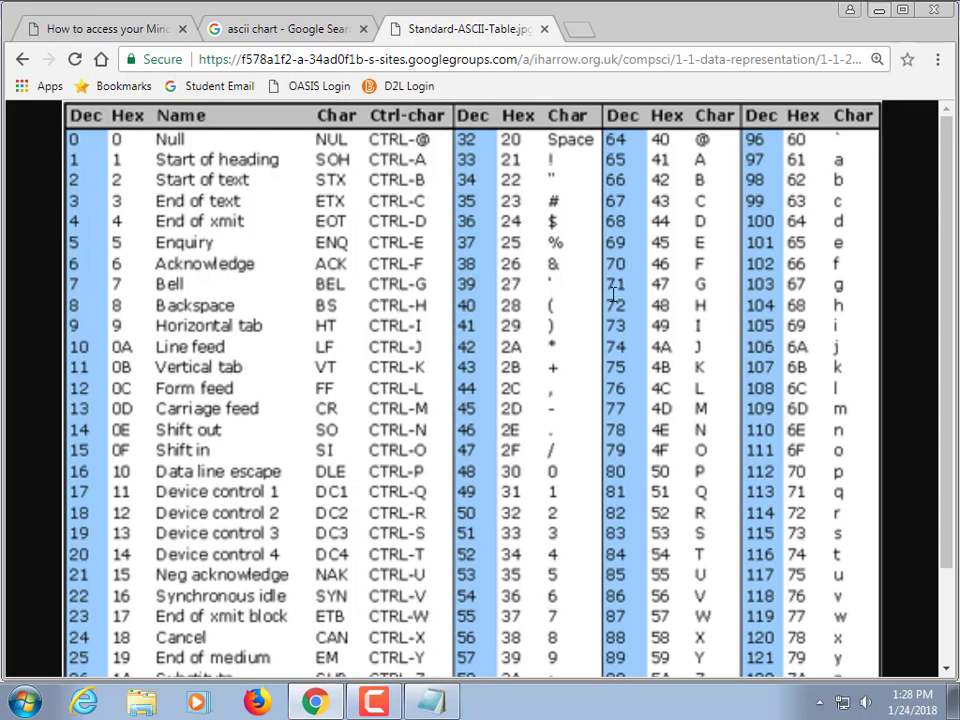
Switch to the Notepad notes and move the word HELLO to the very beginning of the document
key("alt+Tab")
left_click_drag(112, 619, 3, 581)
key("ctrl+c")
key("BackSpace")
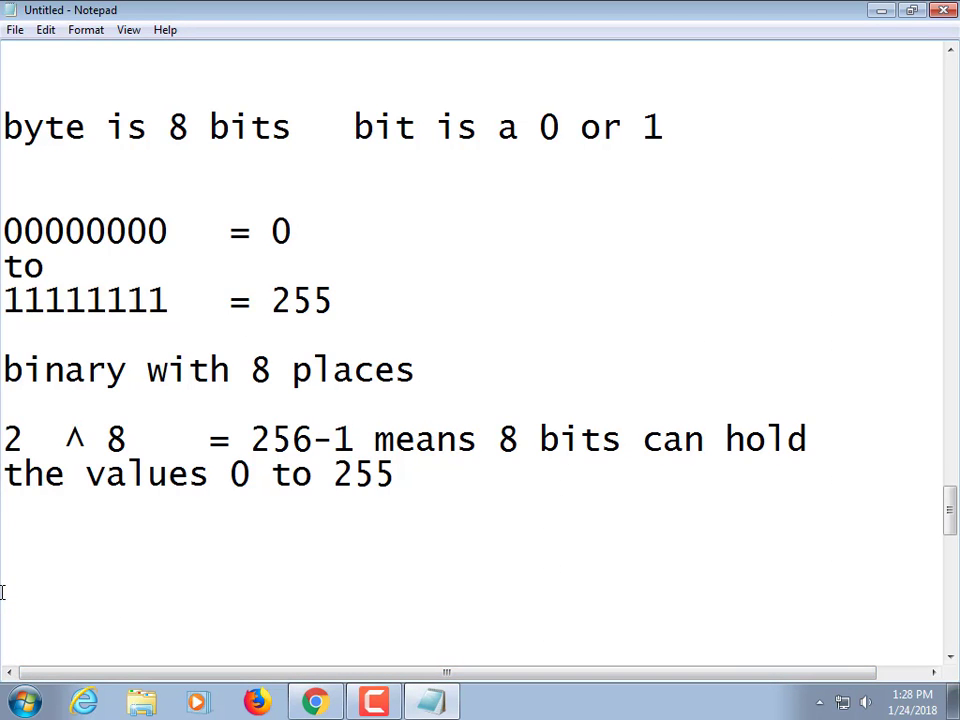
key("ctrl+Home")
key("ctrl+v")
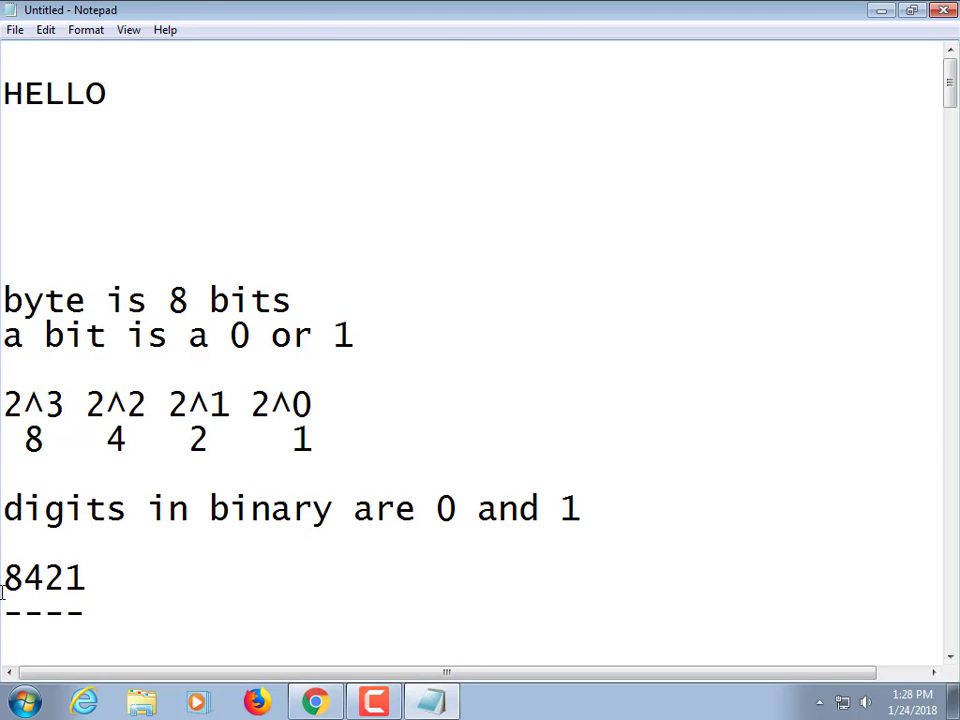
Open a second, empty Notepad window and enter HELLO followed by a line break
left_click(24, 702)
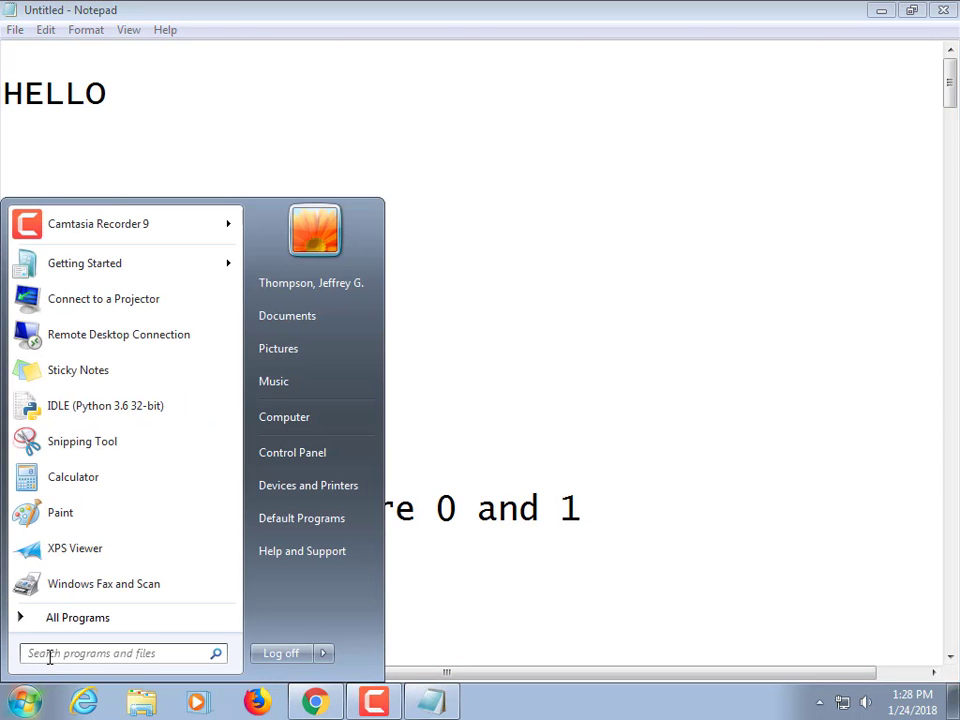
left_click(49, 656)
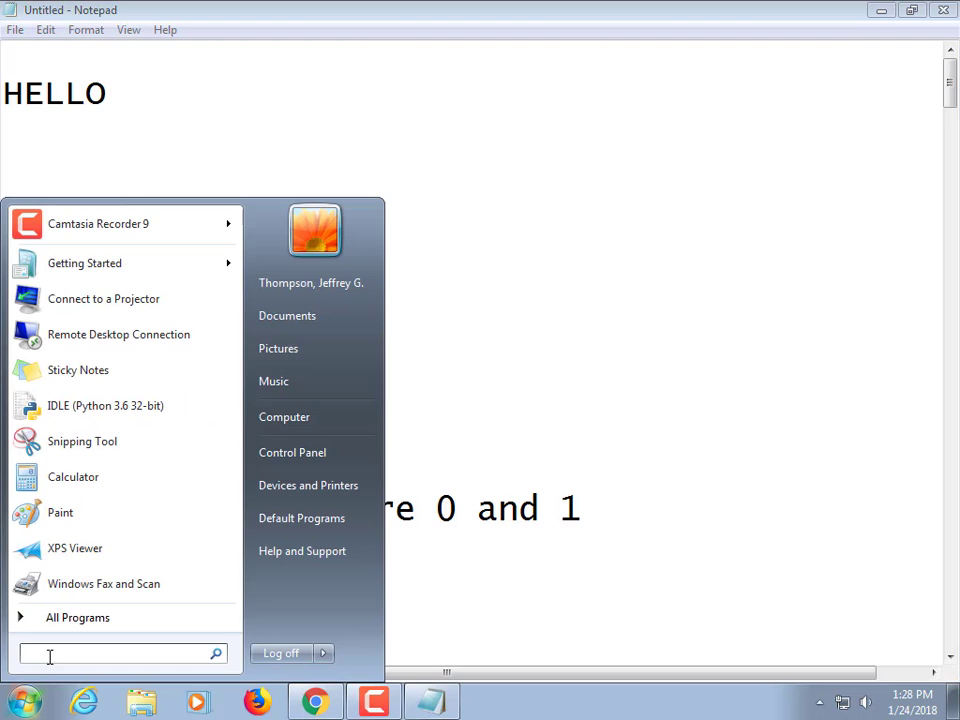
type("notepad")
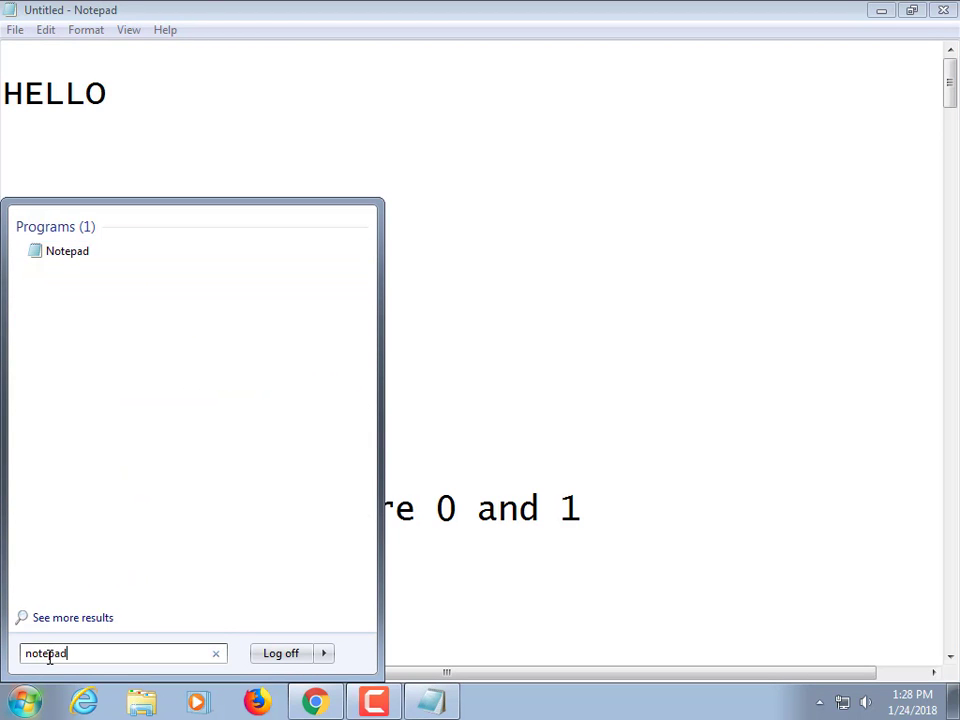
key("Return")
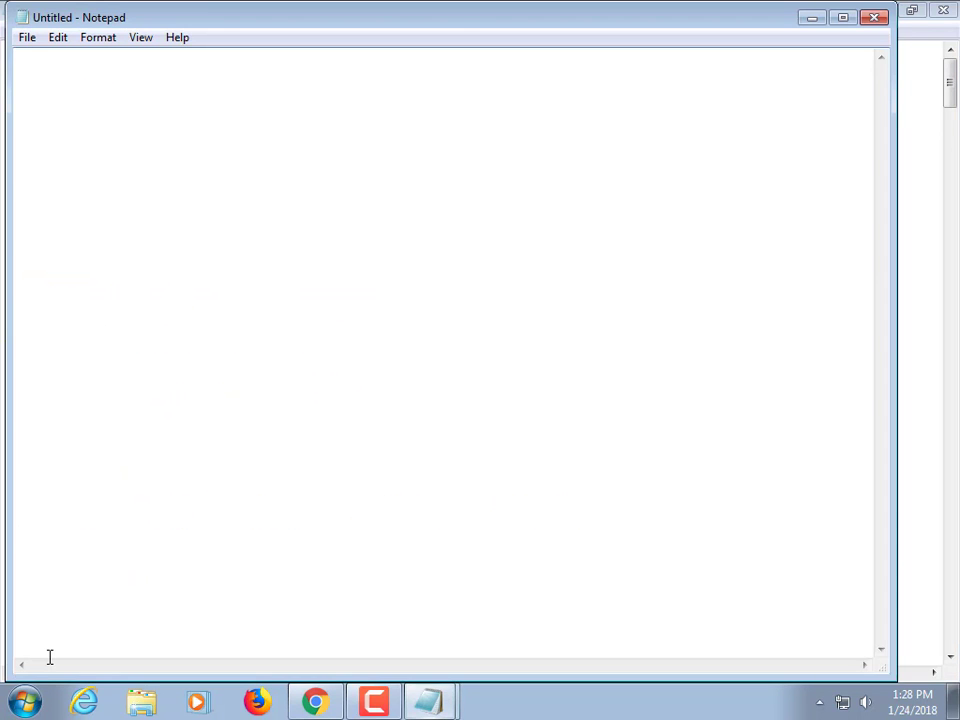
type("HELLO")
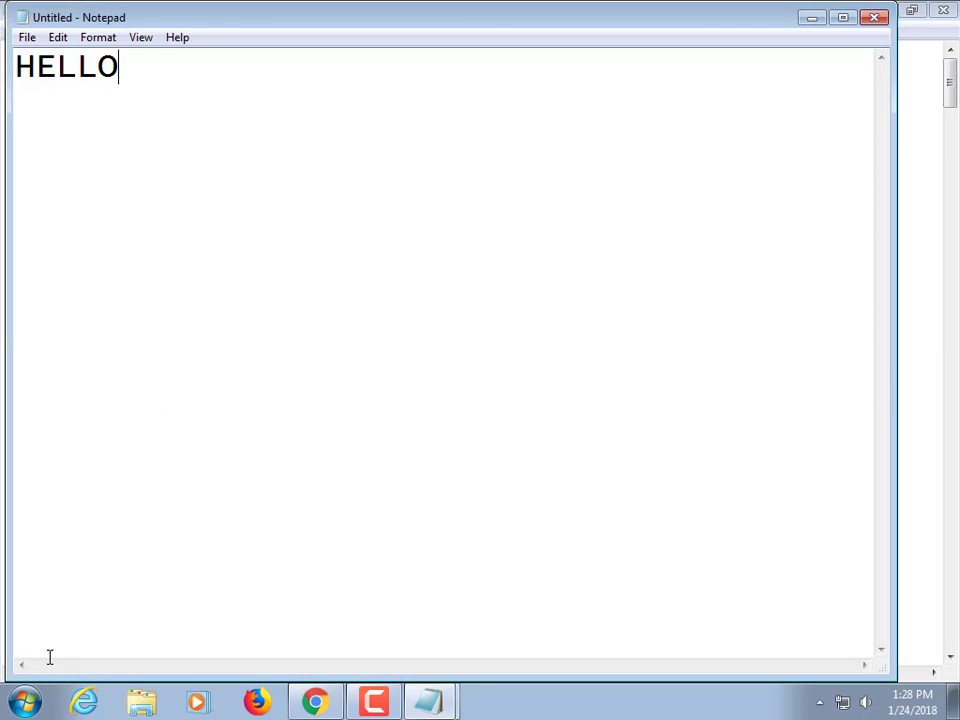
key("Return")
Save the new document on the Desktop as hello.txt
left_click(30, 38)
mouse_move(58, 37)
mouse_move(27, 37)
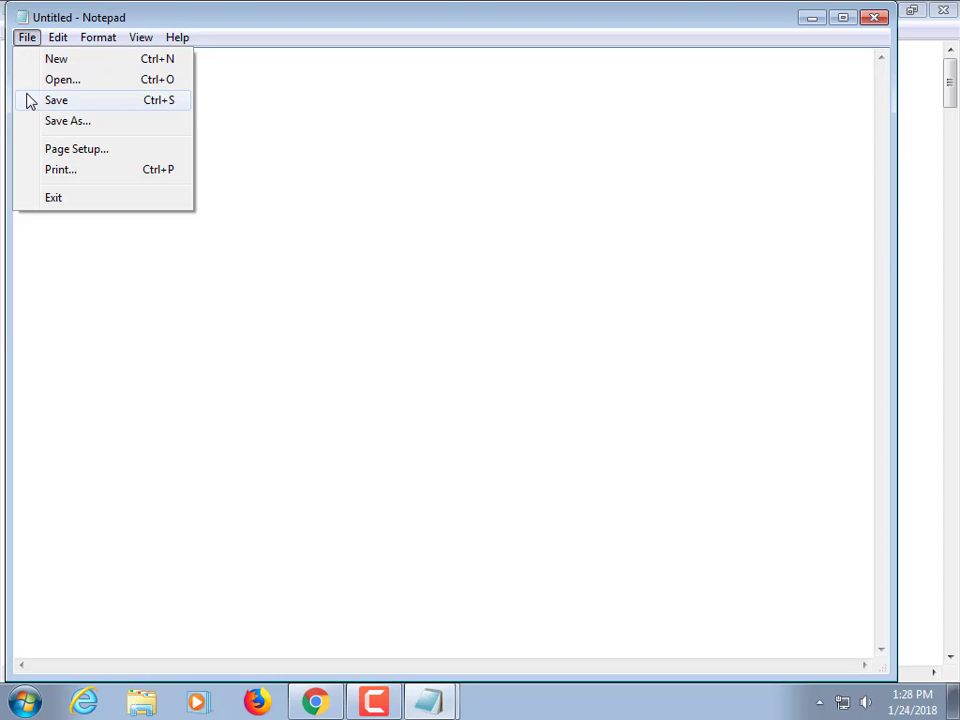
left_click(36, 121)
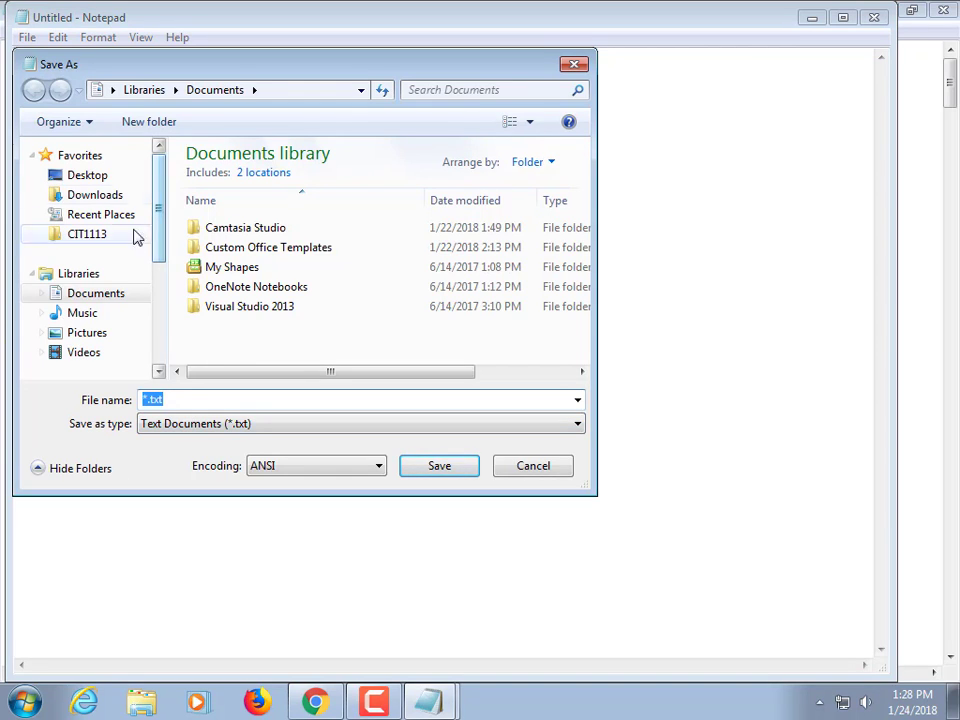
left_click(80, 187)
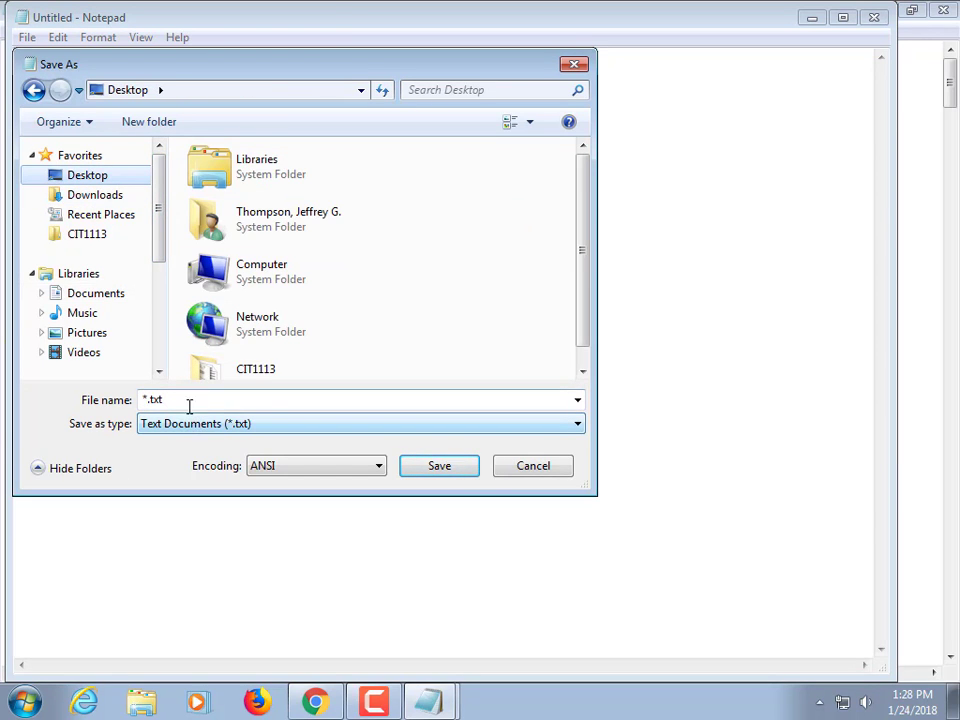
left_click_drag(189, 401, 58, 397)
type("hello.tx")
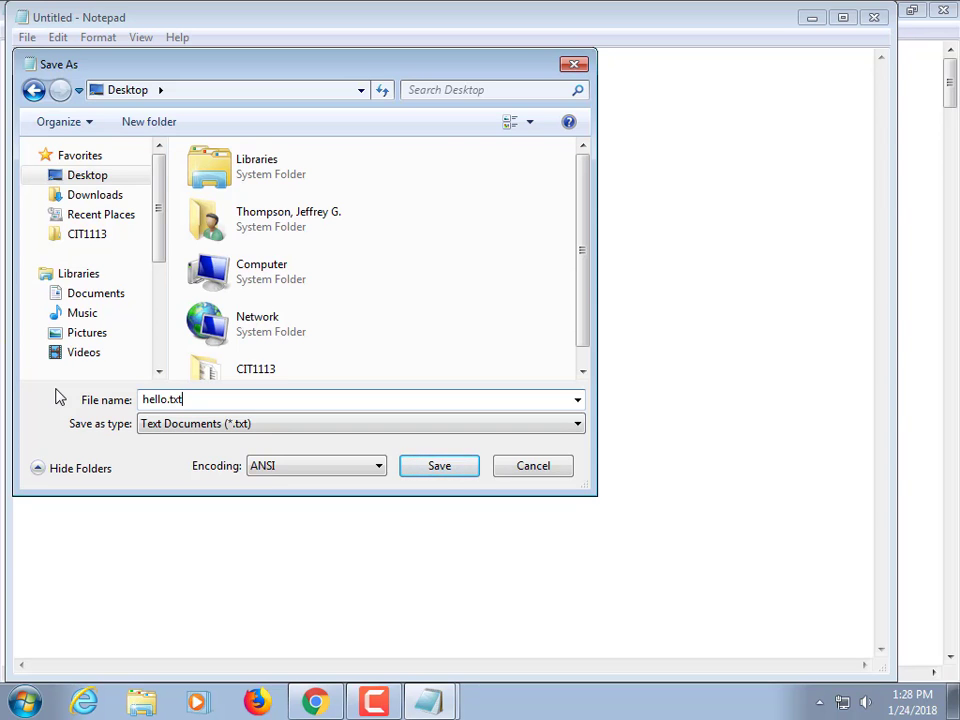
key("Return")
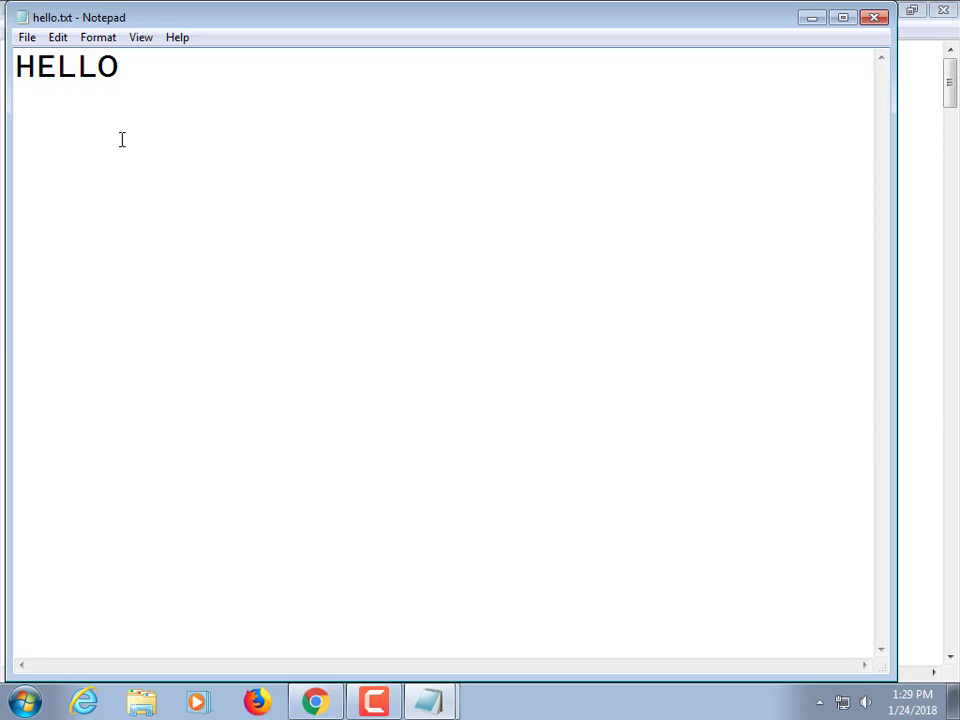
Insert the extended characters £╝╗ after HELLO with spacing in between, and delete them again
left_click_drag(122, 68, 2, 56)
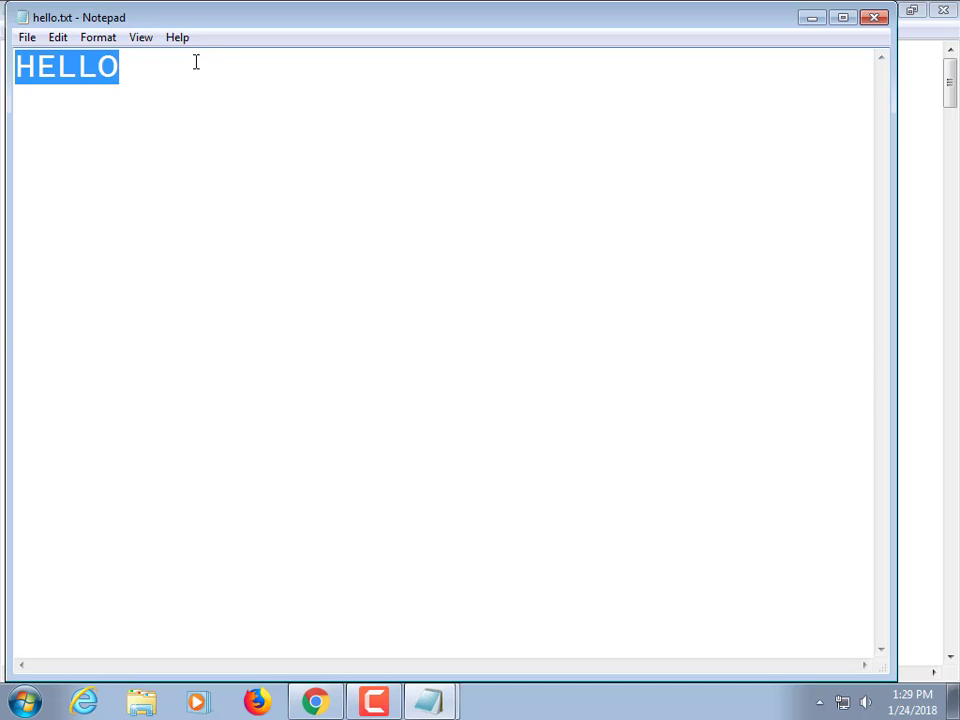
left_click(126, 66)
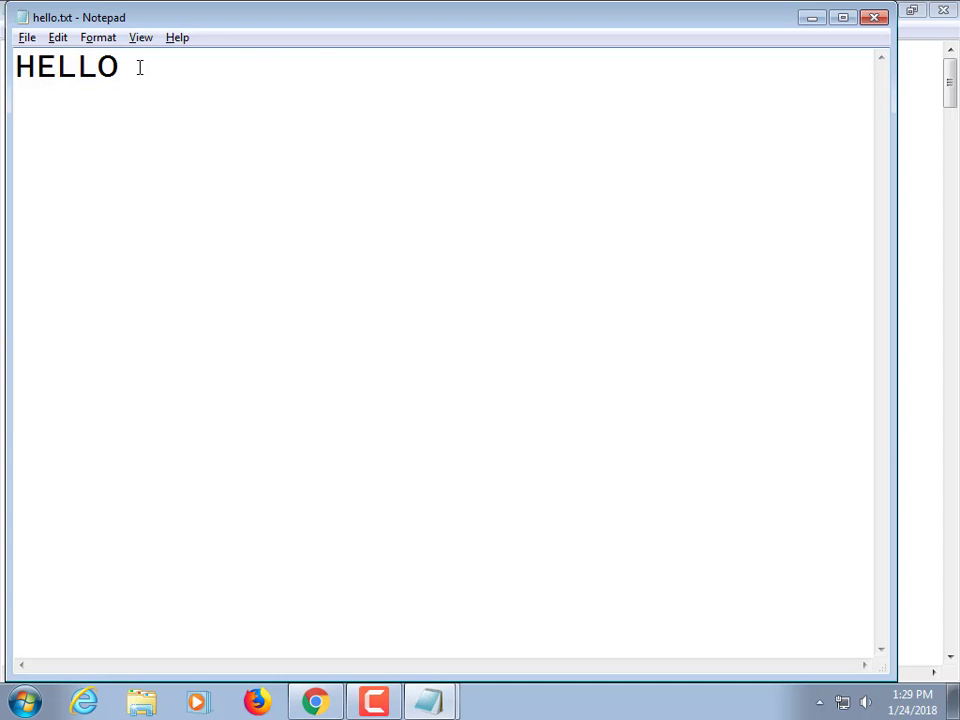
type("£╝╗")
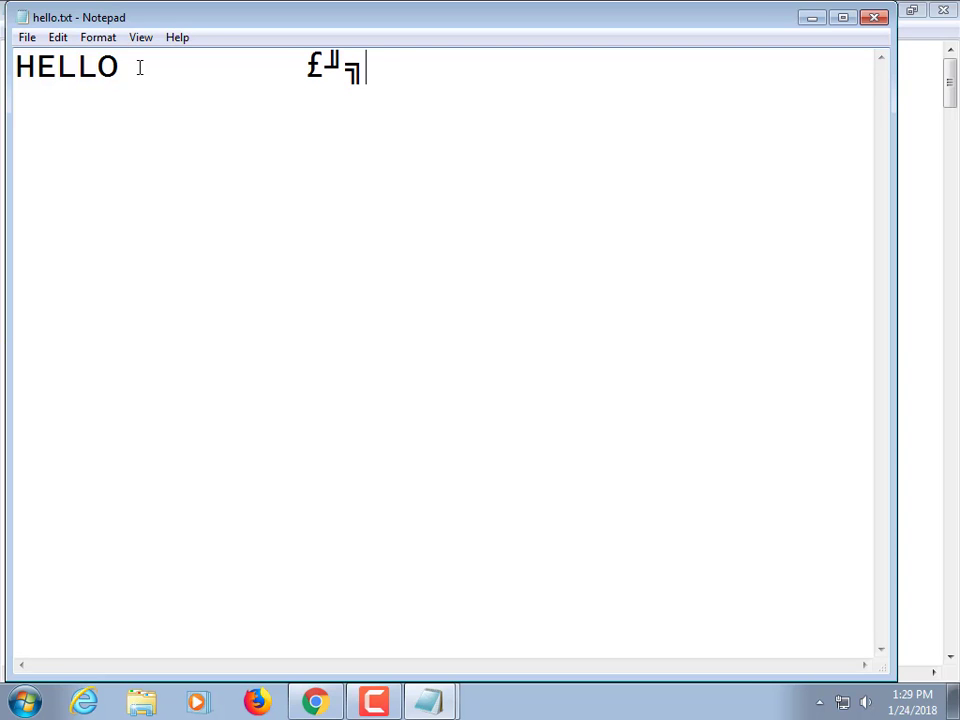
key("BackSpace")
key("BackSpace")
key("BackSpace")
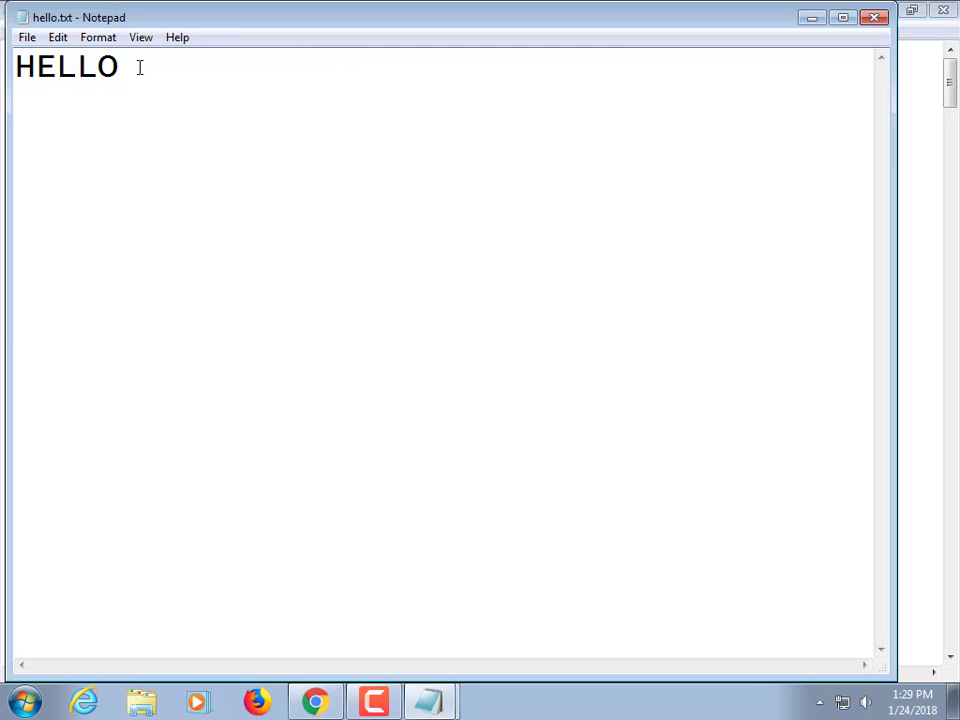
key("BackSpace")
key("BackSpace")
key("BackSpace")
key("BackSpace")
key("BackSpace")
key("BackSpace")
key("BackSpace")
key("BackSpace")
Save hello.txt again under its existing name and select the word HELLO
left_click(26, 37)
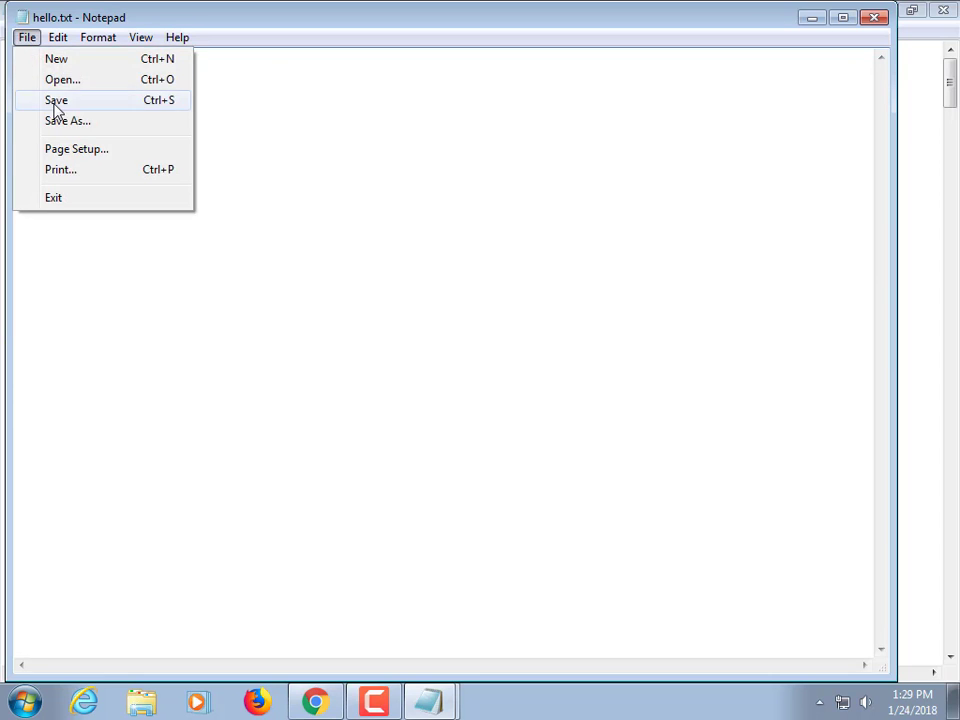
left_click(56, 102)
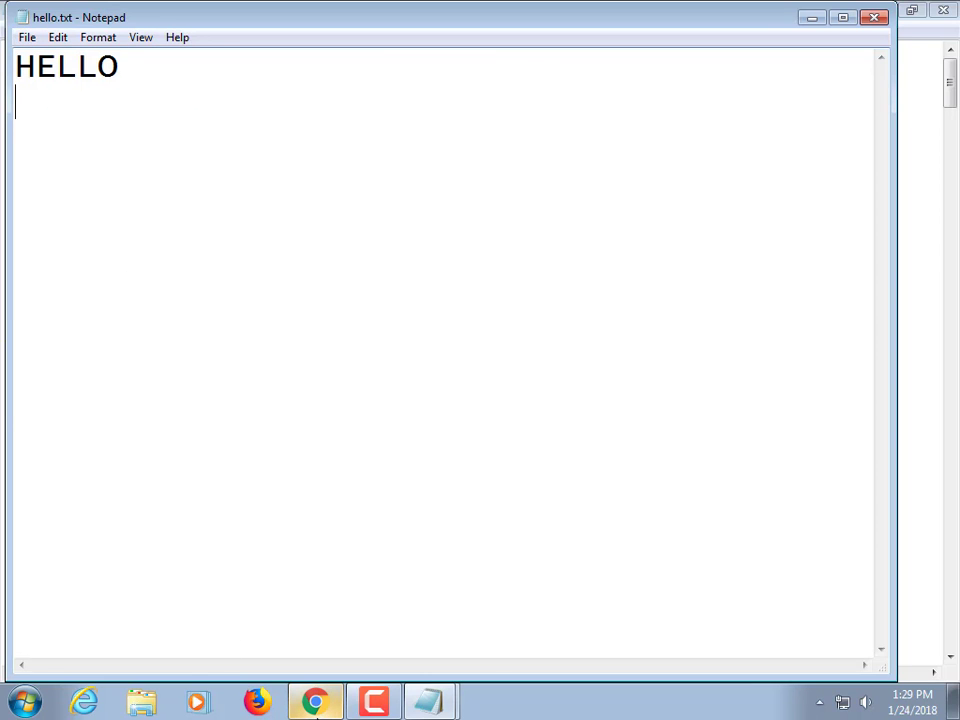
mouse_move(315, 702)
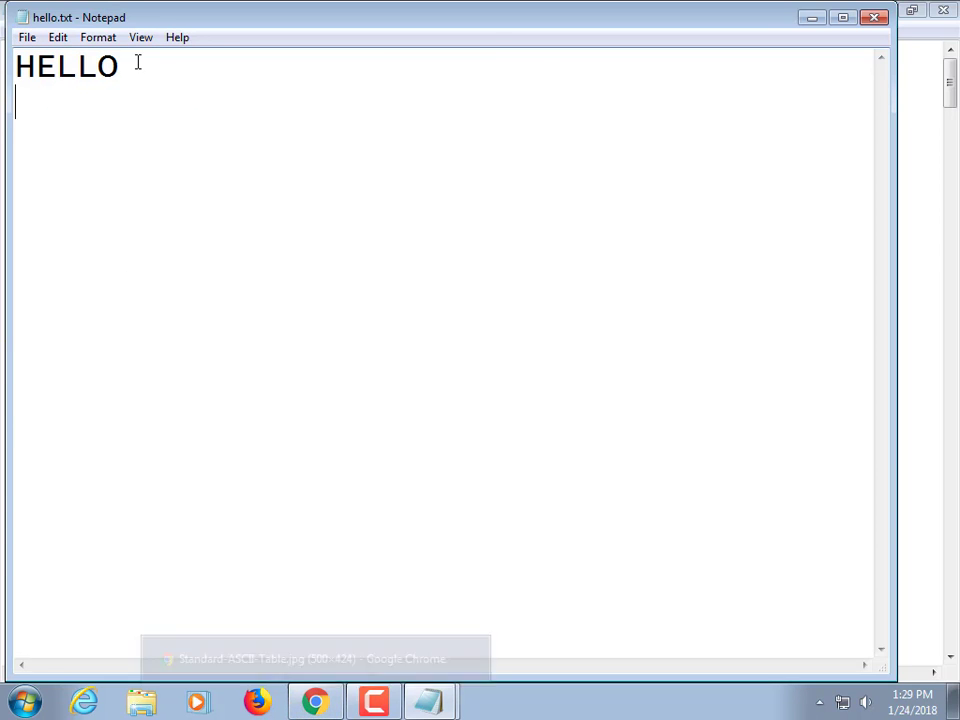
left_click_drag(137, 62, 2, 42)
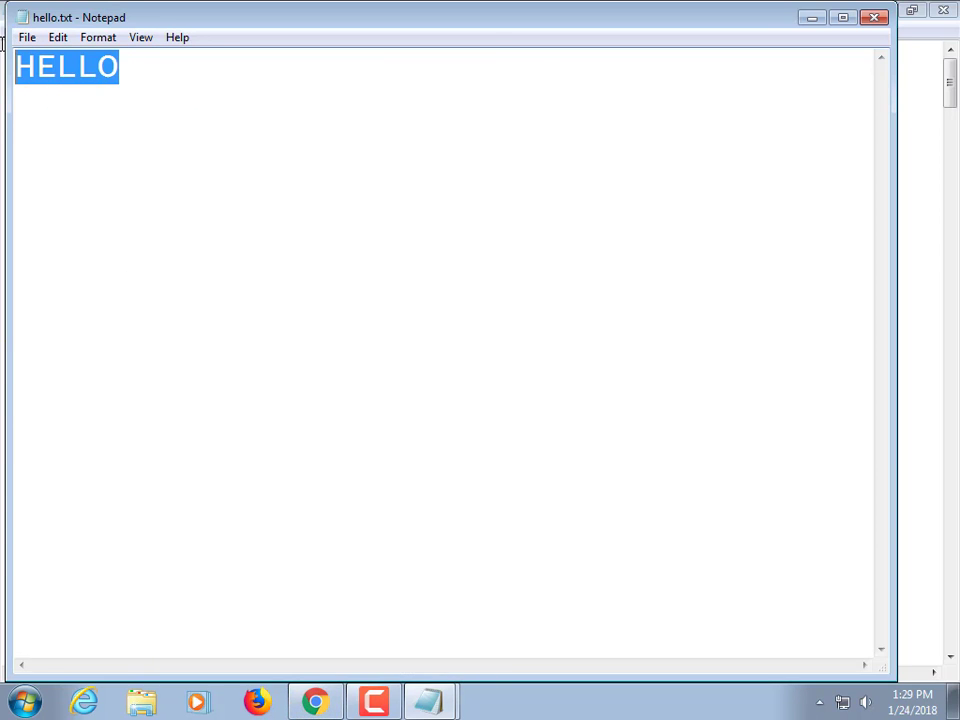
Add the lines HEX EDITOR and hexed.it below HELLO in hello.txt, separated by a blank line
left_click(75, 134)
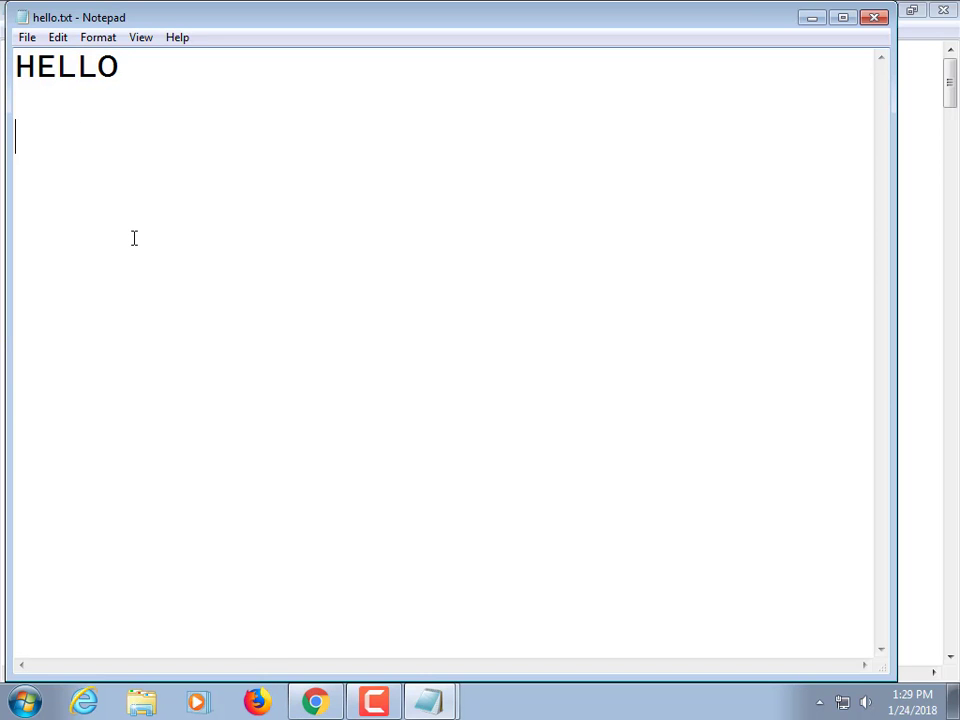
type("HEX EDITOR")
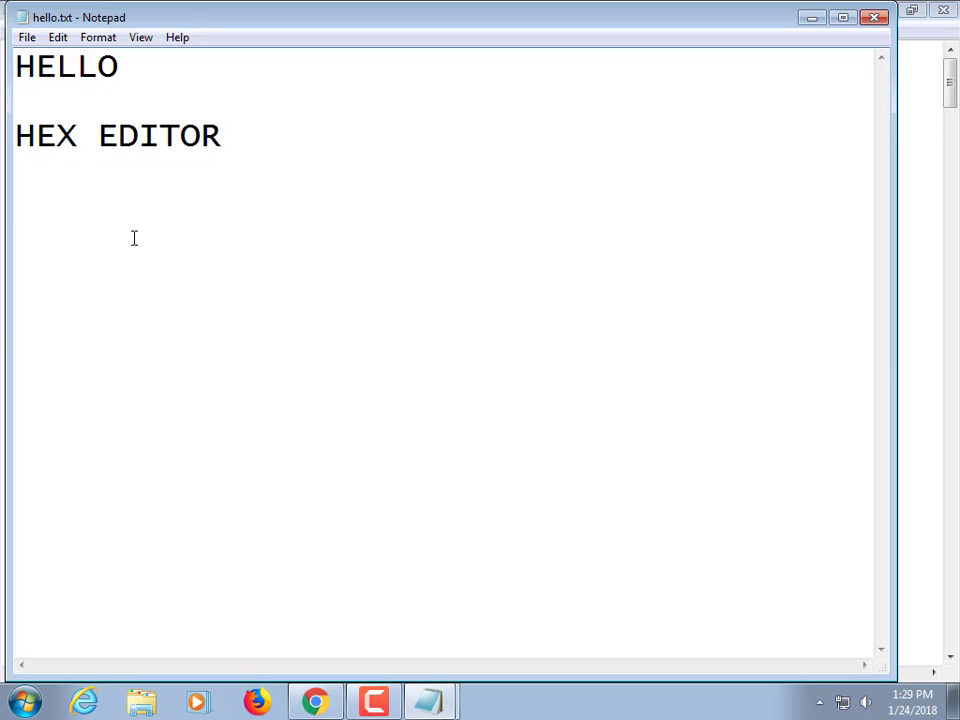
key("Return")
key("Return")
type("hexed")
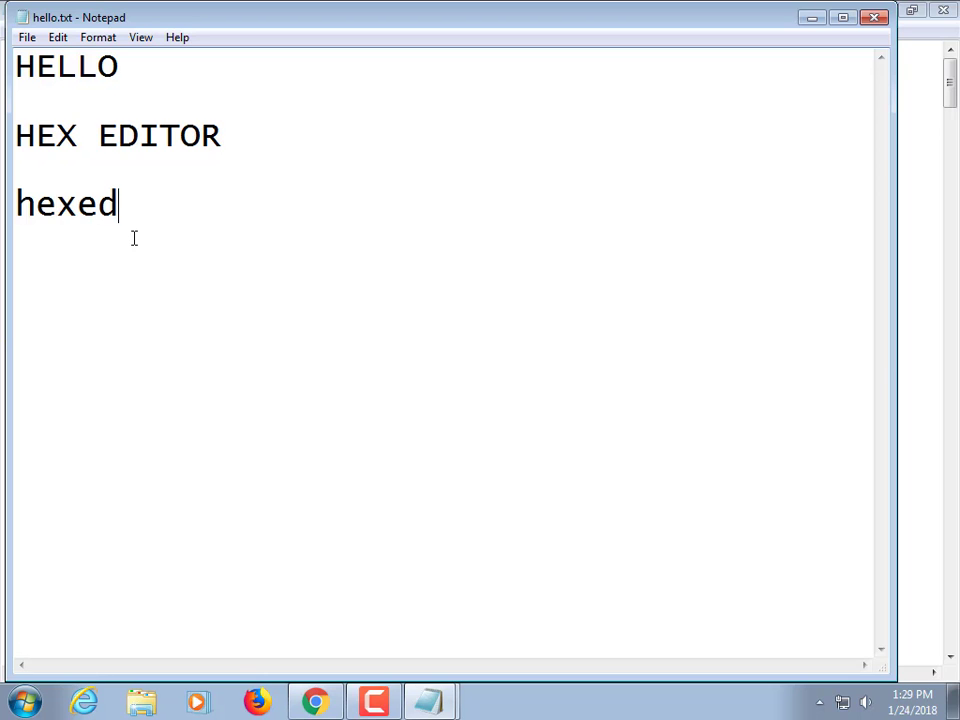
type(".it")
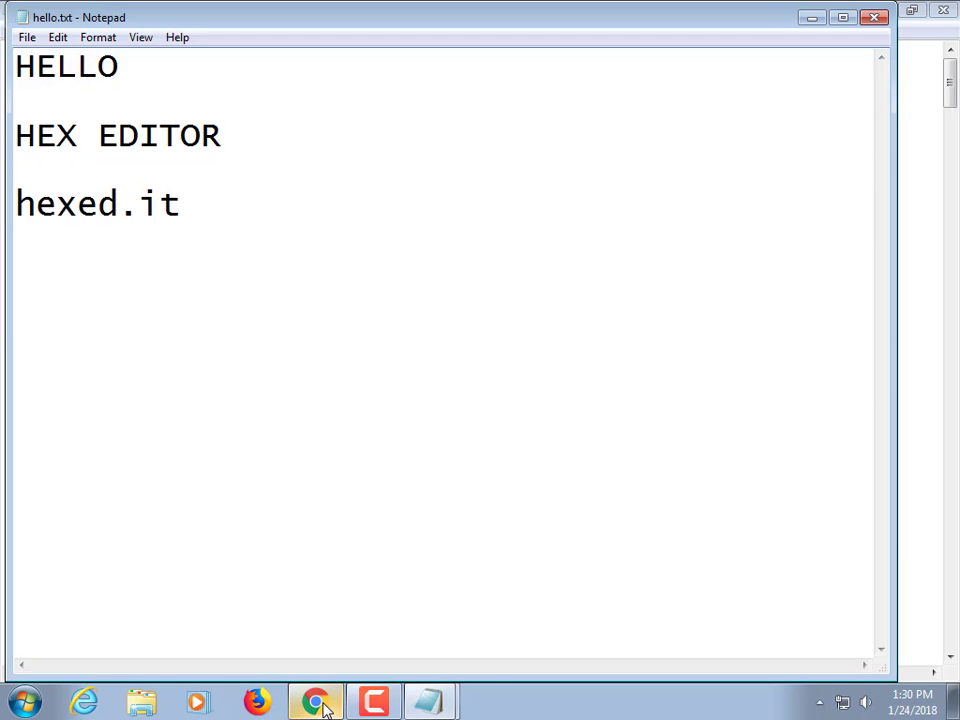
Switch to Chrome, place its window below the Notepad text and load hexed.it in place of the ASCII table
mouse_move(322, 706)
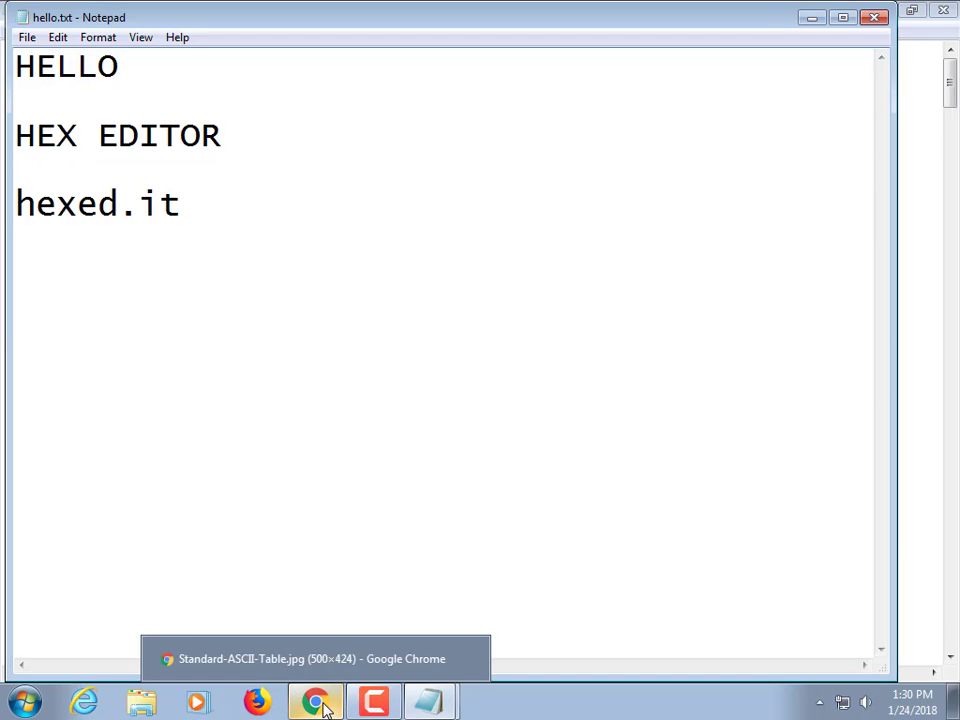
left_click(322, 706)
left_click_drag(579, 34, 581, 396)
left_click(552, 431)
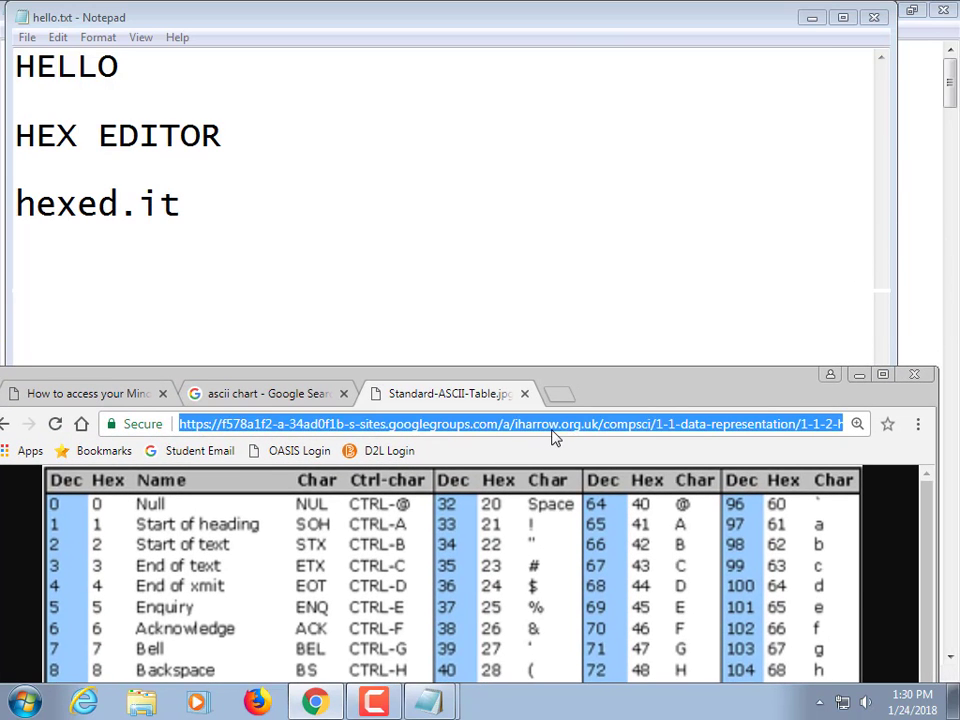
type("hexed.")
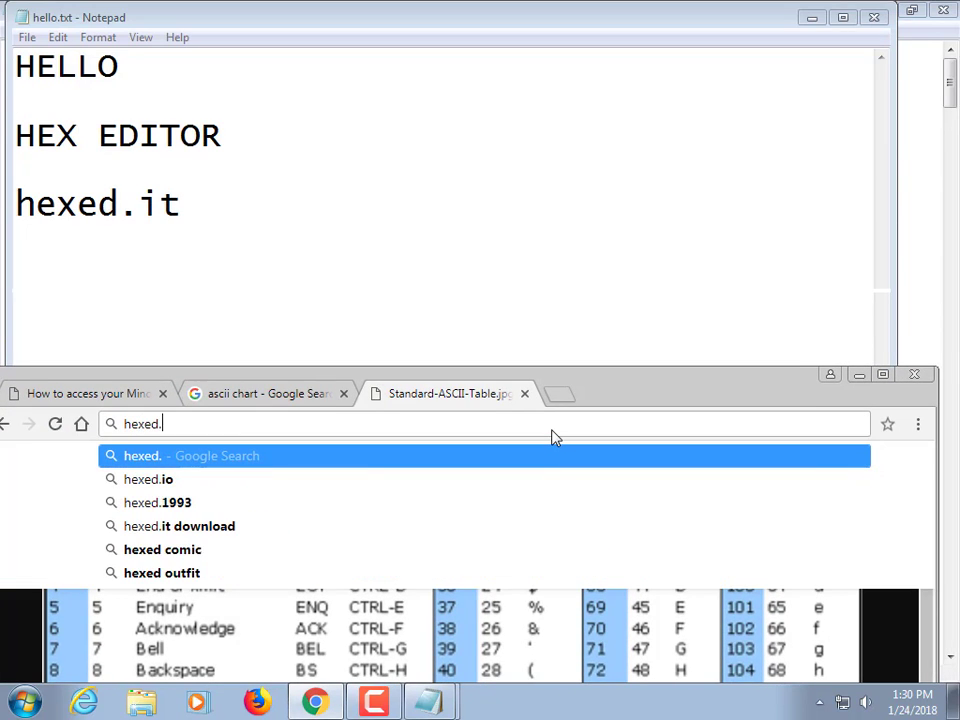
type("it")
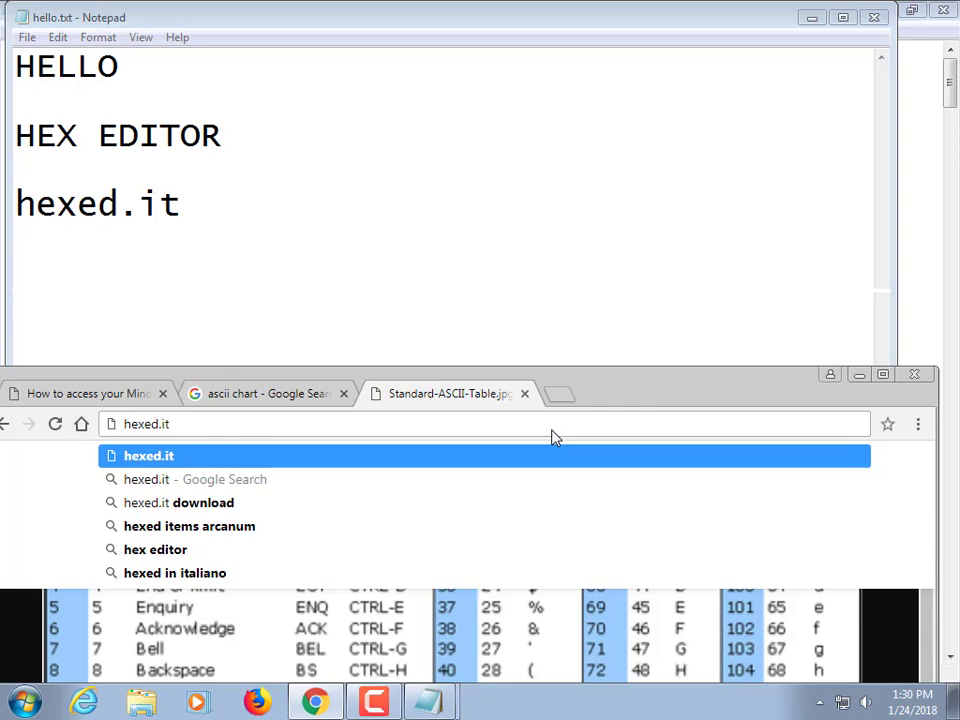
key("Return")
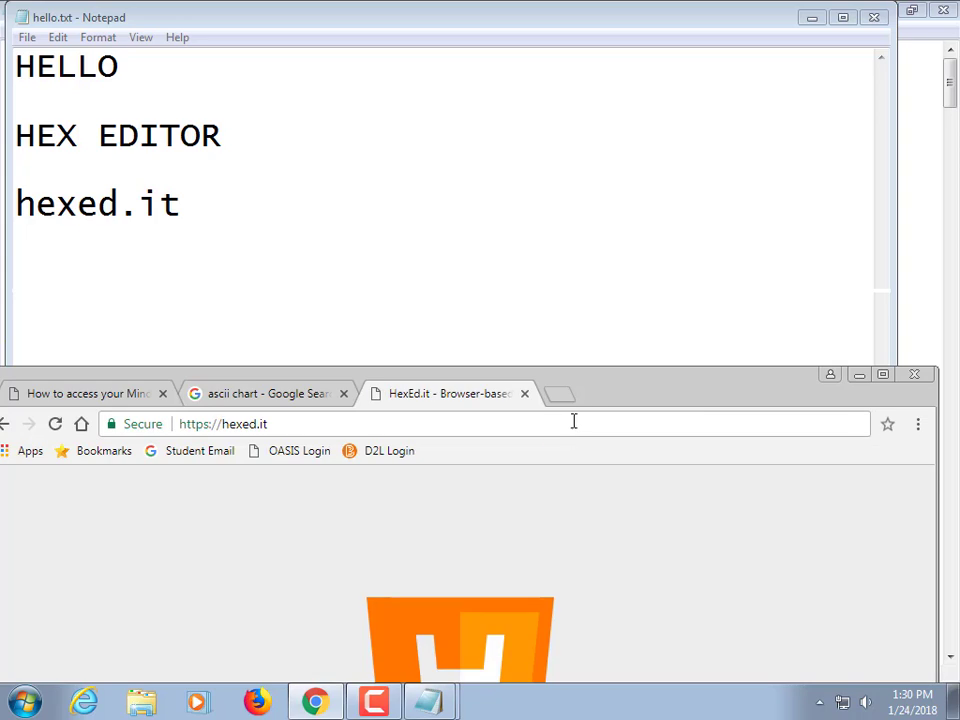
Open hello.txt from the Desktop in the hex editor and position the window so bytes and text are both visible
left_click_drag(609, 368, 884, 61)
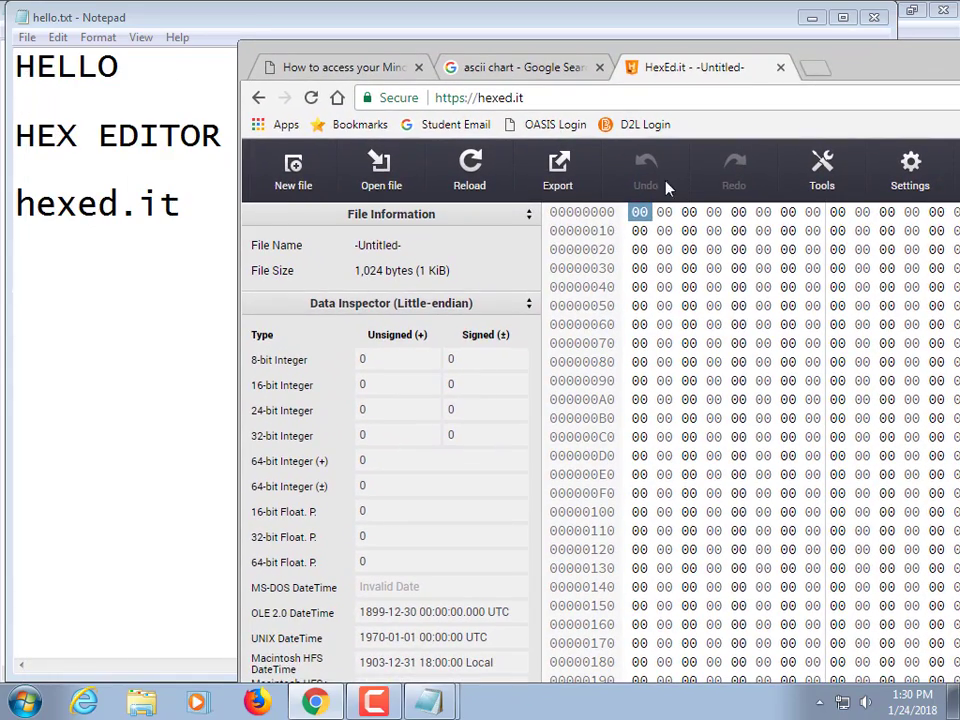
left_click(370, 176)
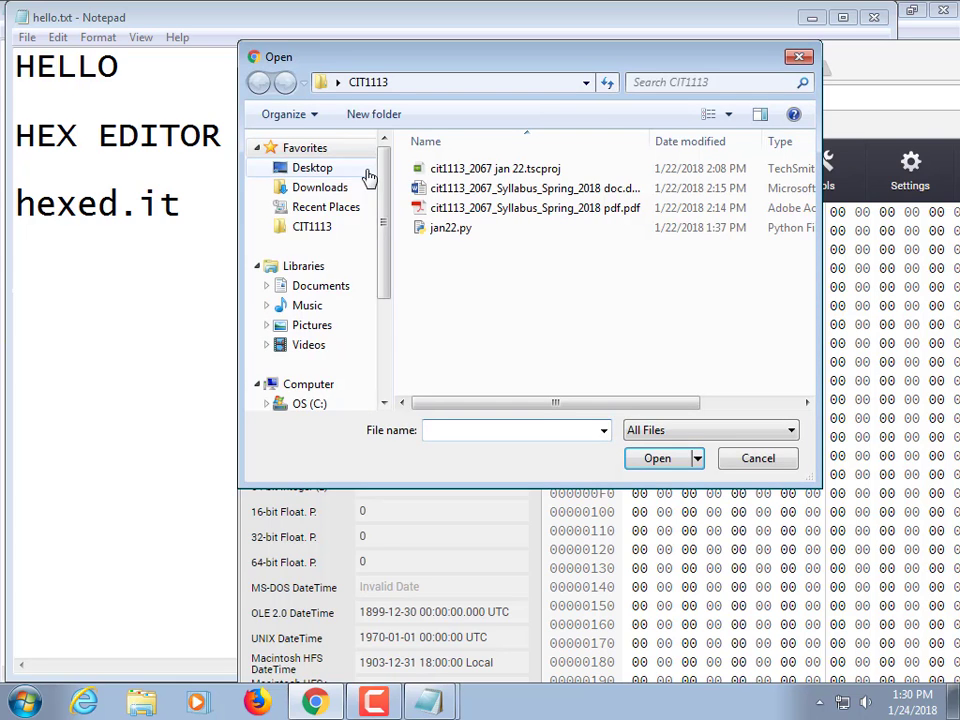
left_click(318, 168)
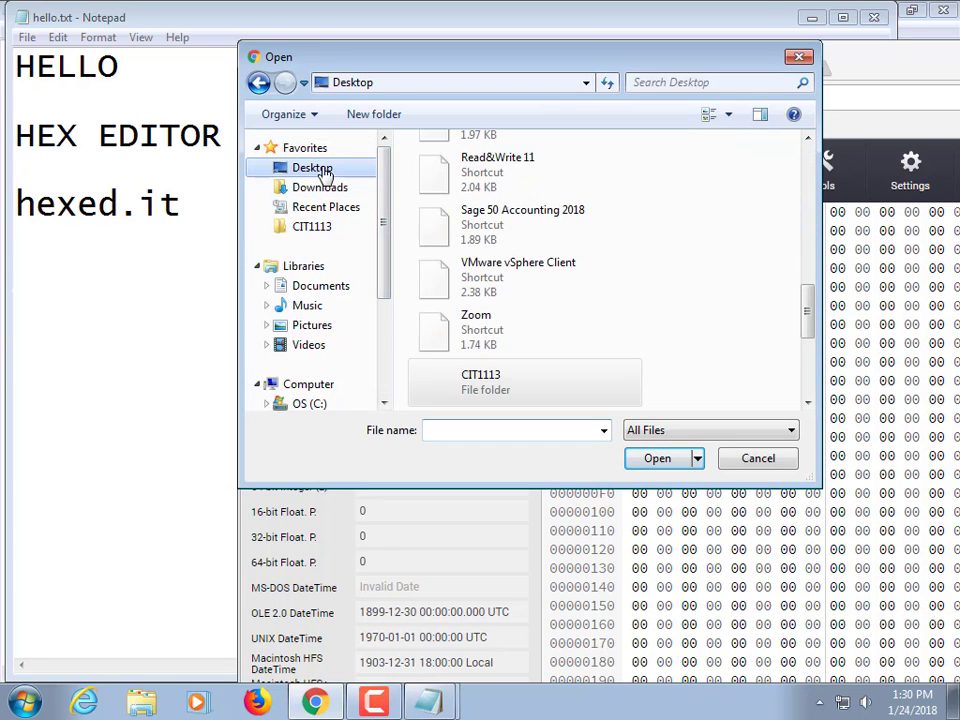
scroll(527, 373, "down", 3)
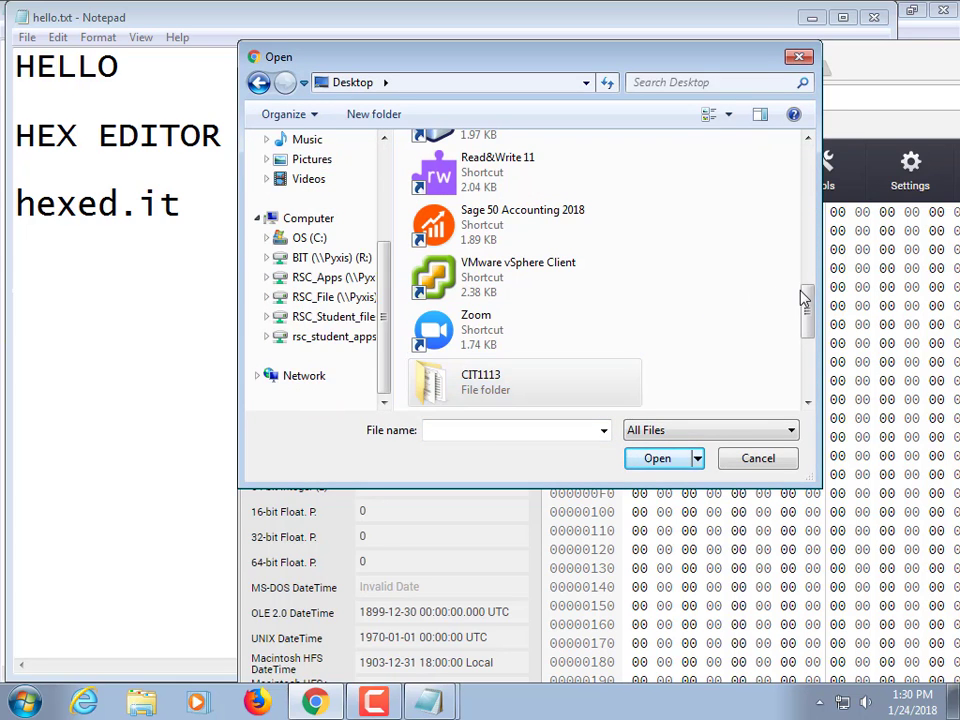
left_click_drag(806, 300, 769, 375)
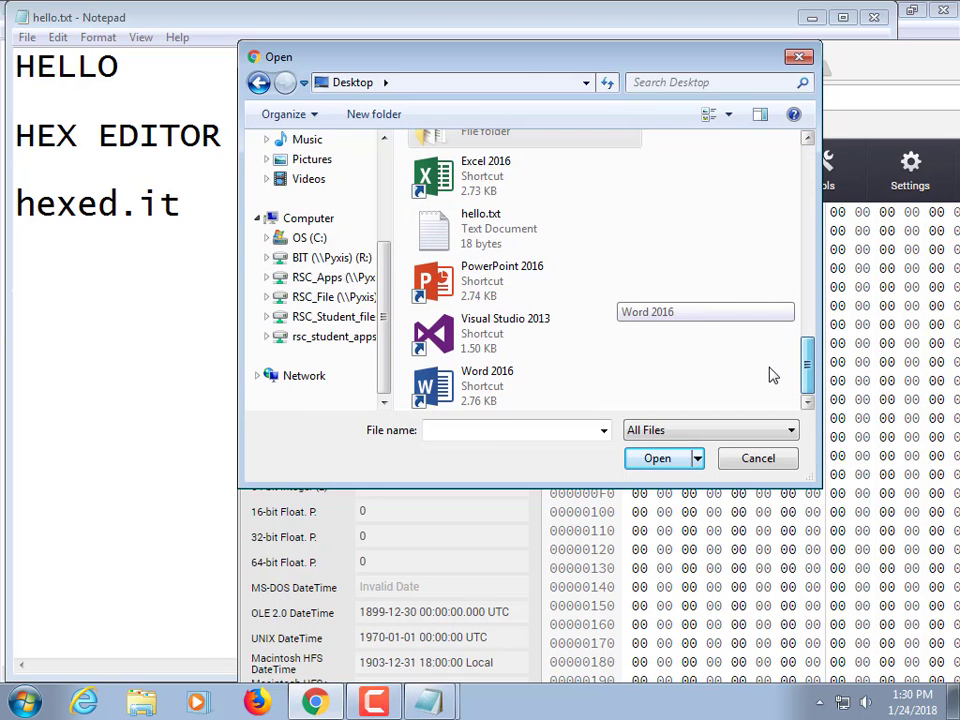
double_click(488, 242)
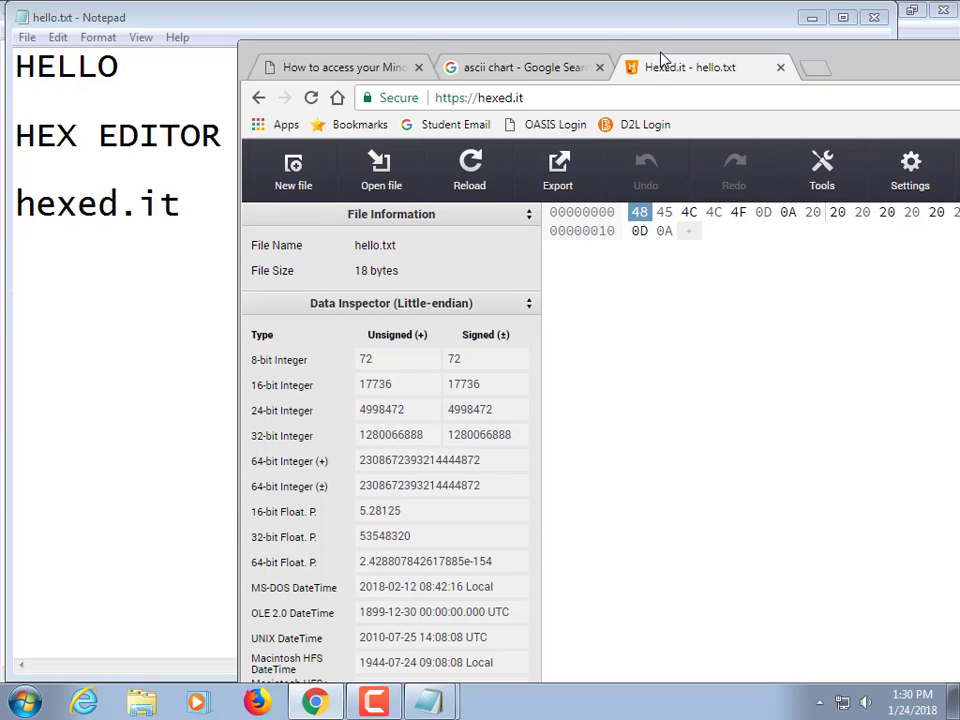
left_click_drag(660, 58, 282, 64)
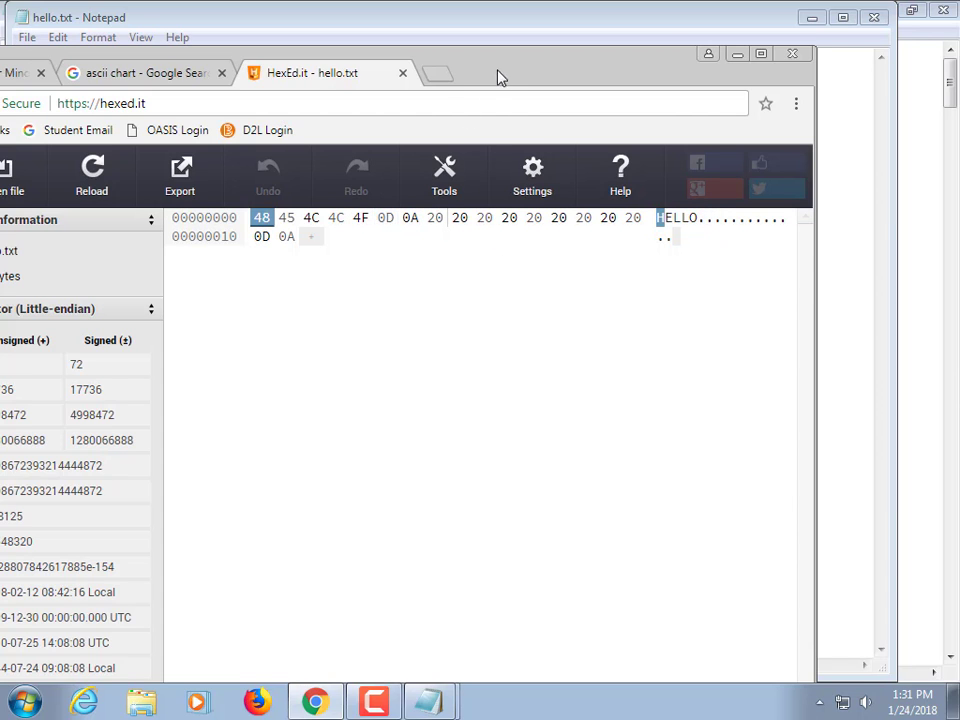
left_click_drag(510, 68, 656, 73)
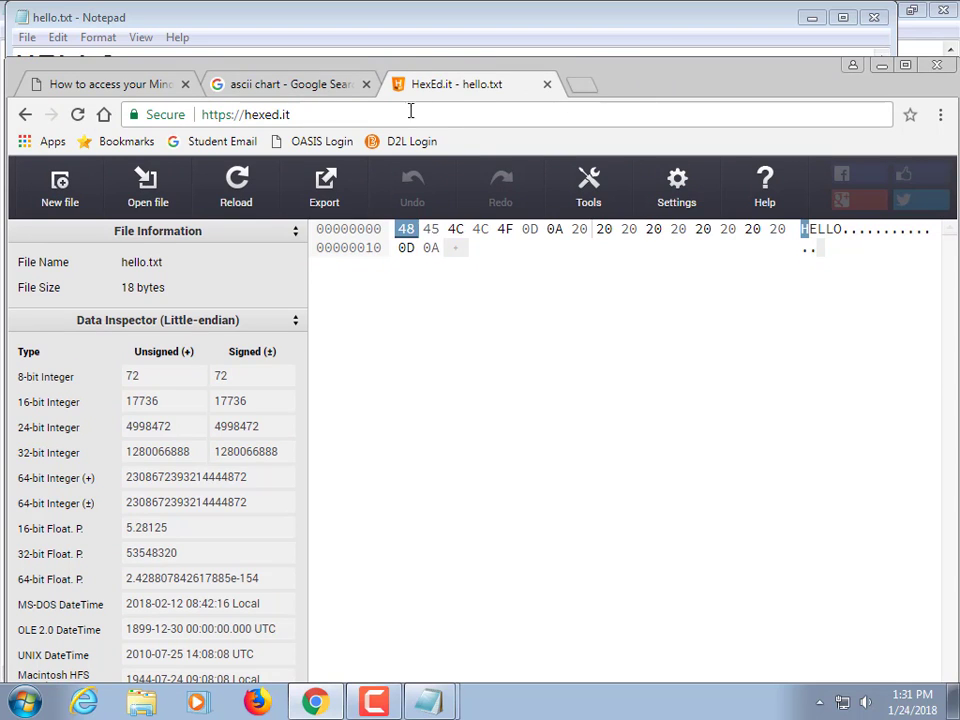
Open the ASCII table image from the ascii chart search results at full size and enlarge it for reading
left_click(320, 88)
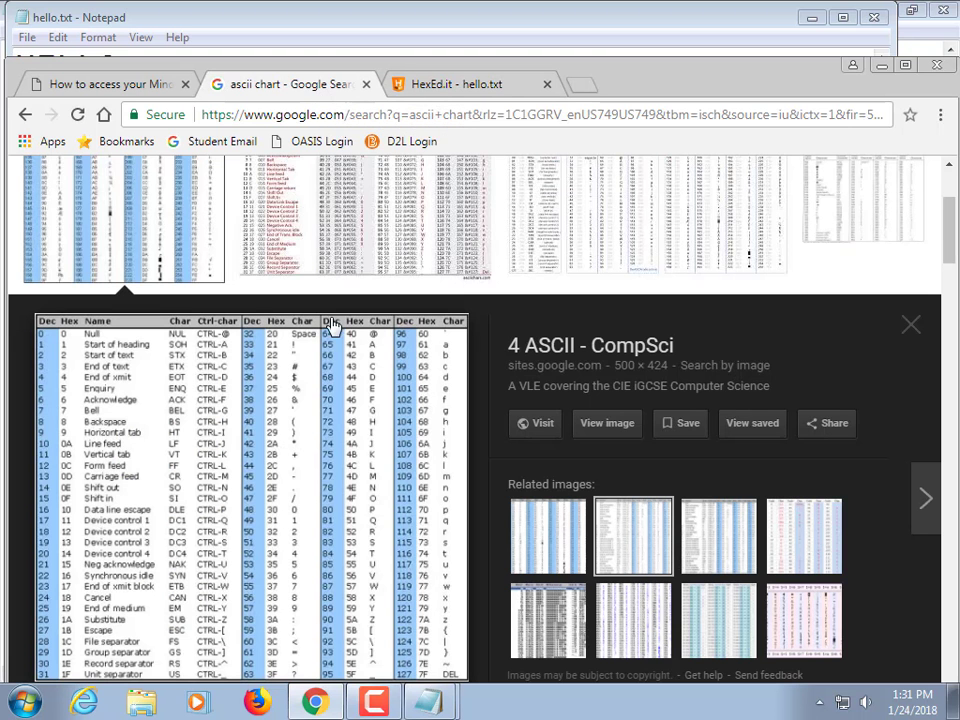
left_click(603, 438)
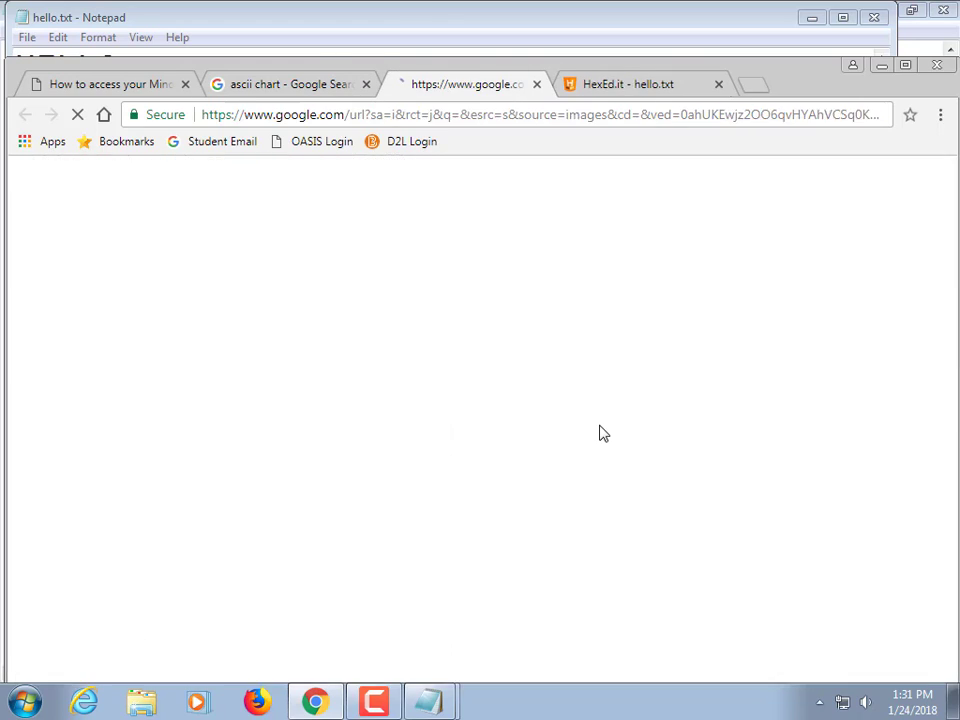
key("ctrl+plus")
key("ctrl+plus")
key("ctrl+plus")
key("ctrl+plus")
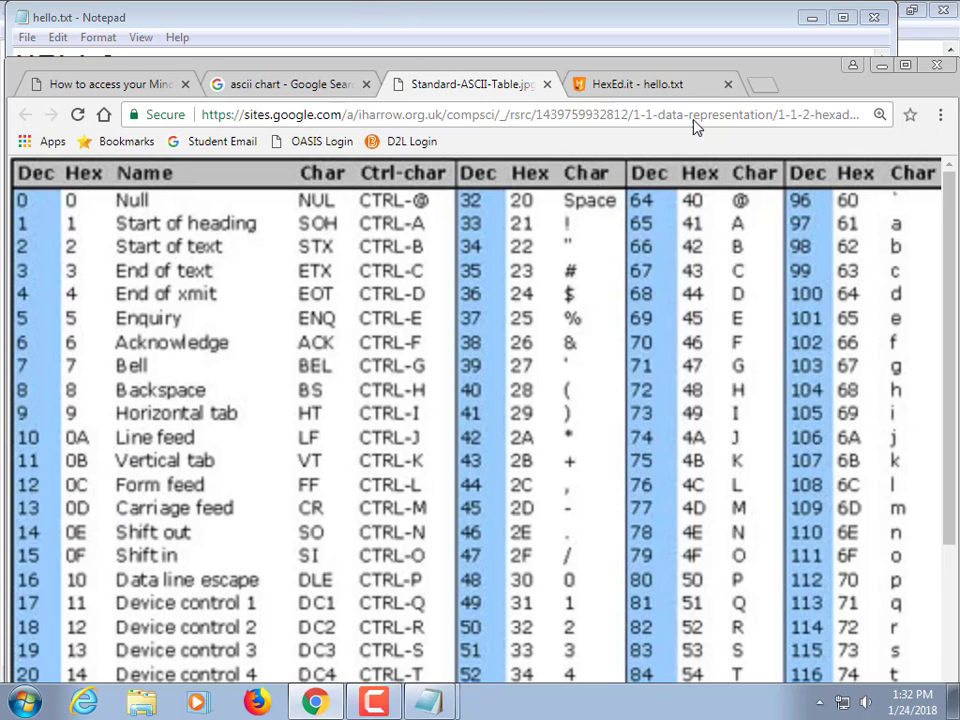
Return to hello.txt in the hex editor and compare its hex bytes with the text in the Notepad window
left_click(641, 86)
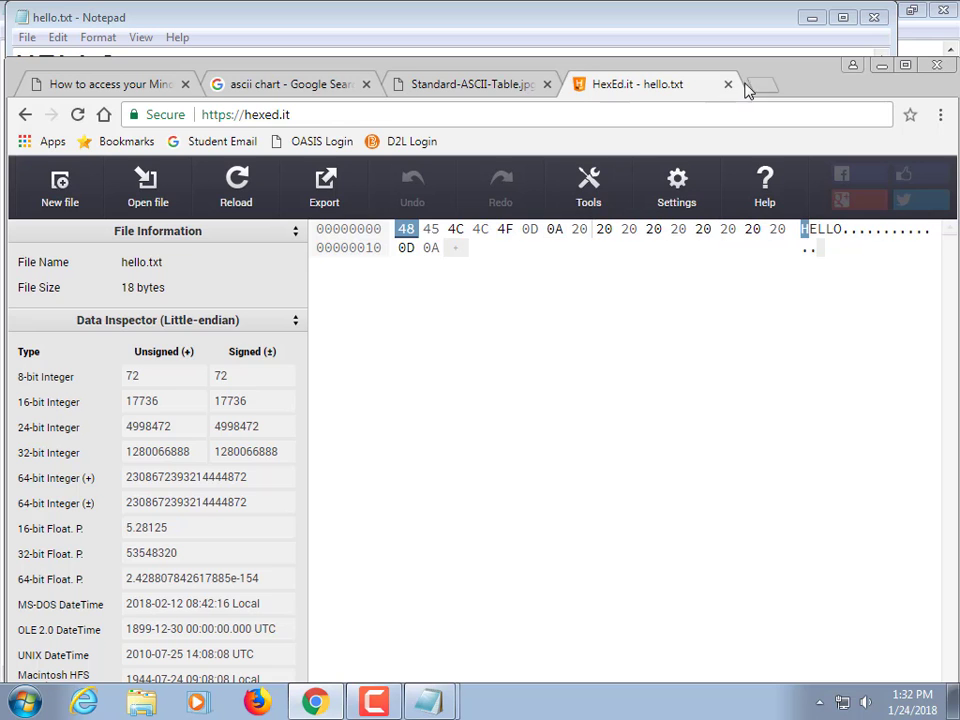
left_click_drag(789, 77, 782, 230)
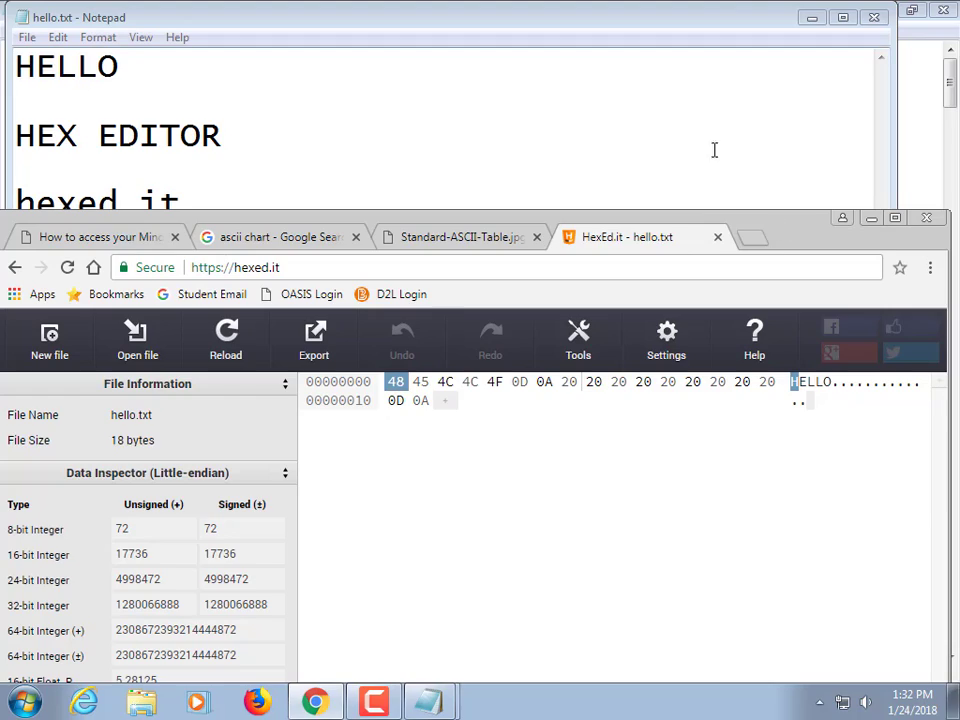
left_click_drag(771, 226, 781, 20)
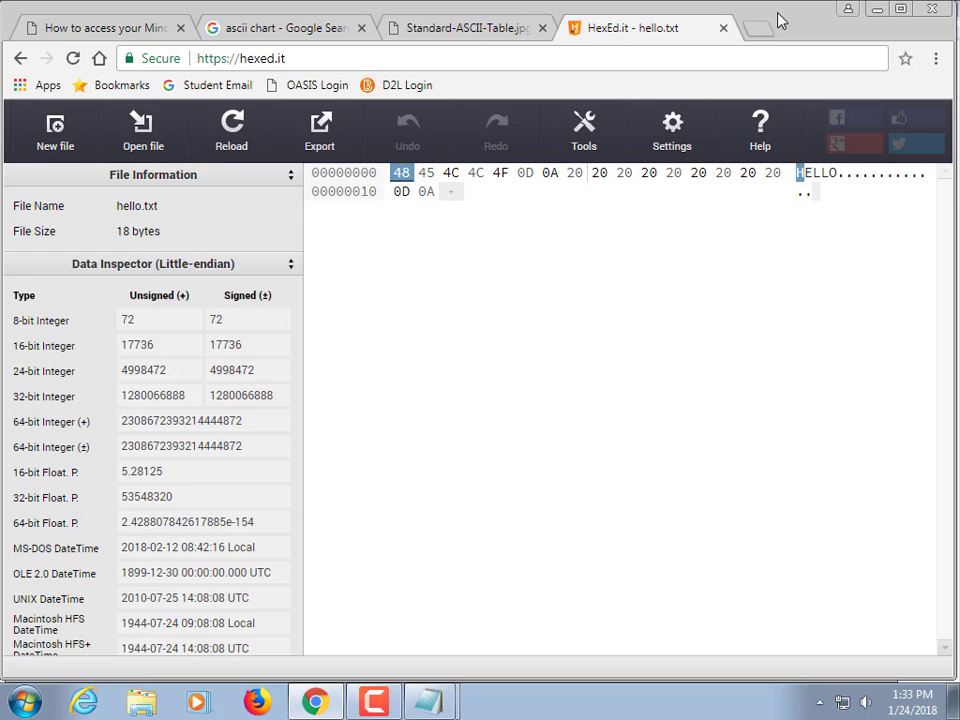
left_click_drag(795, 28, 770, 30)
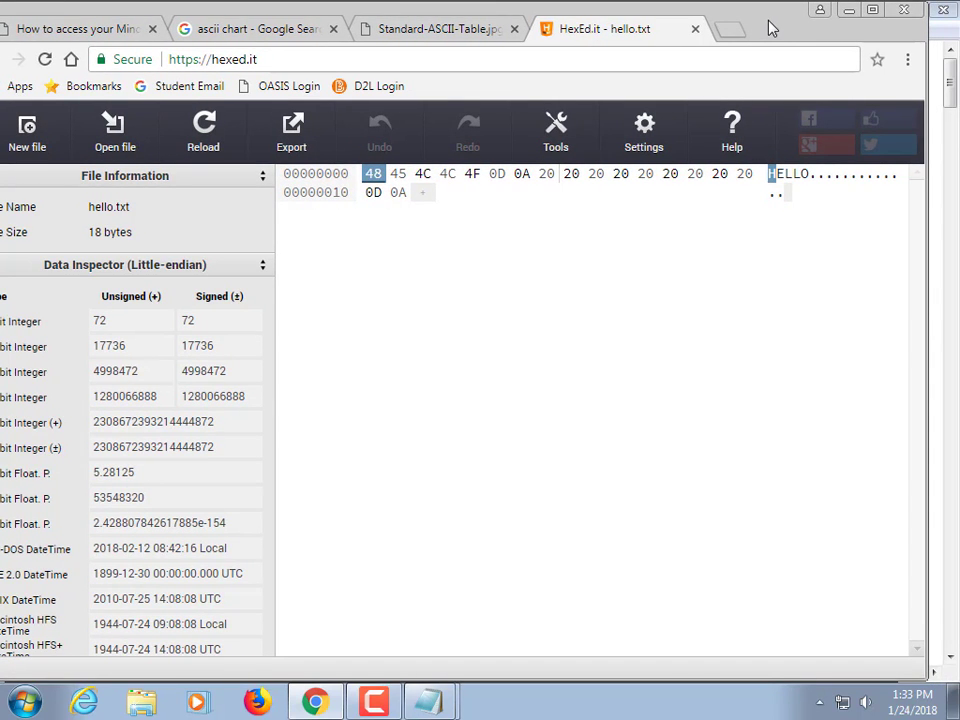
left_click_drag(770, 28, 783, 36)
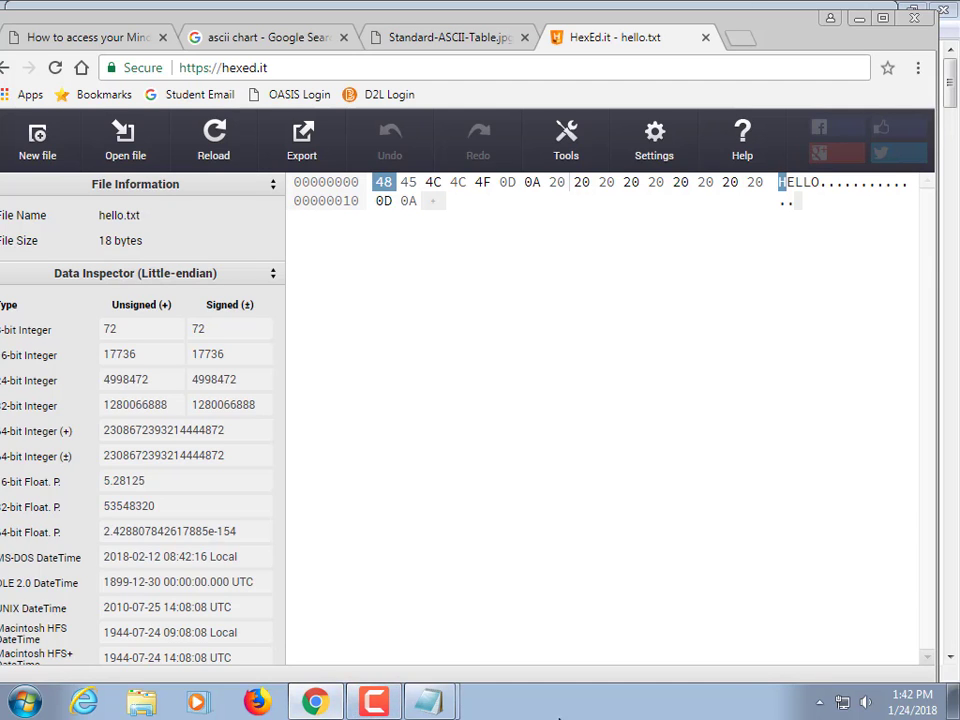
left_click(388, 705)
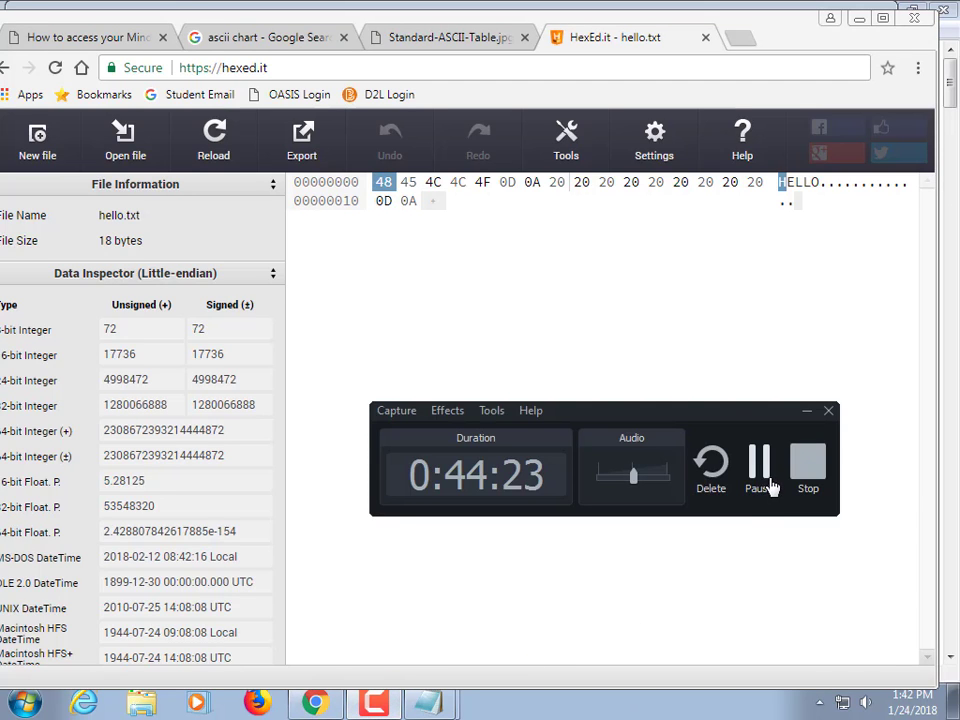